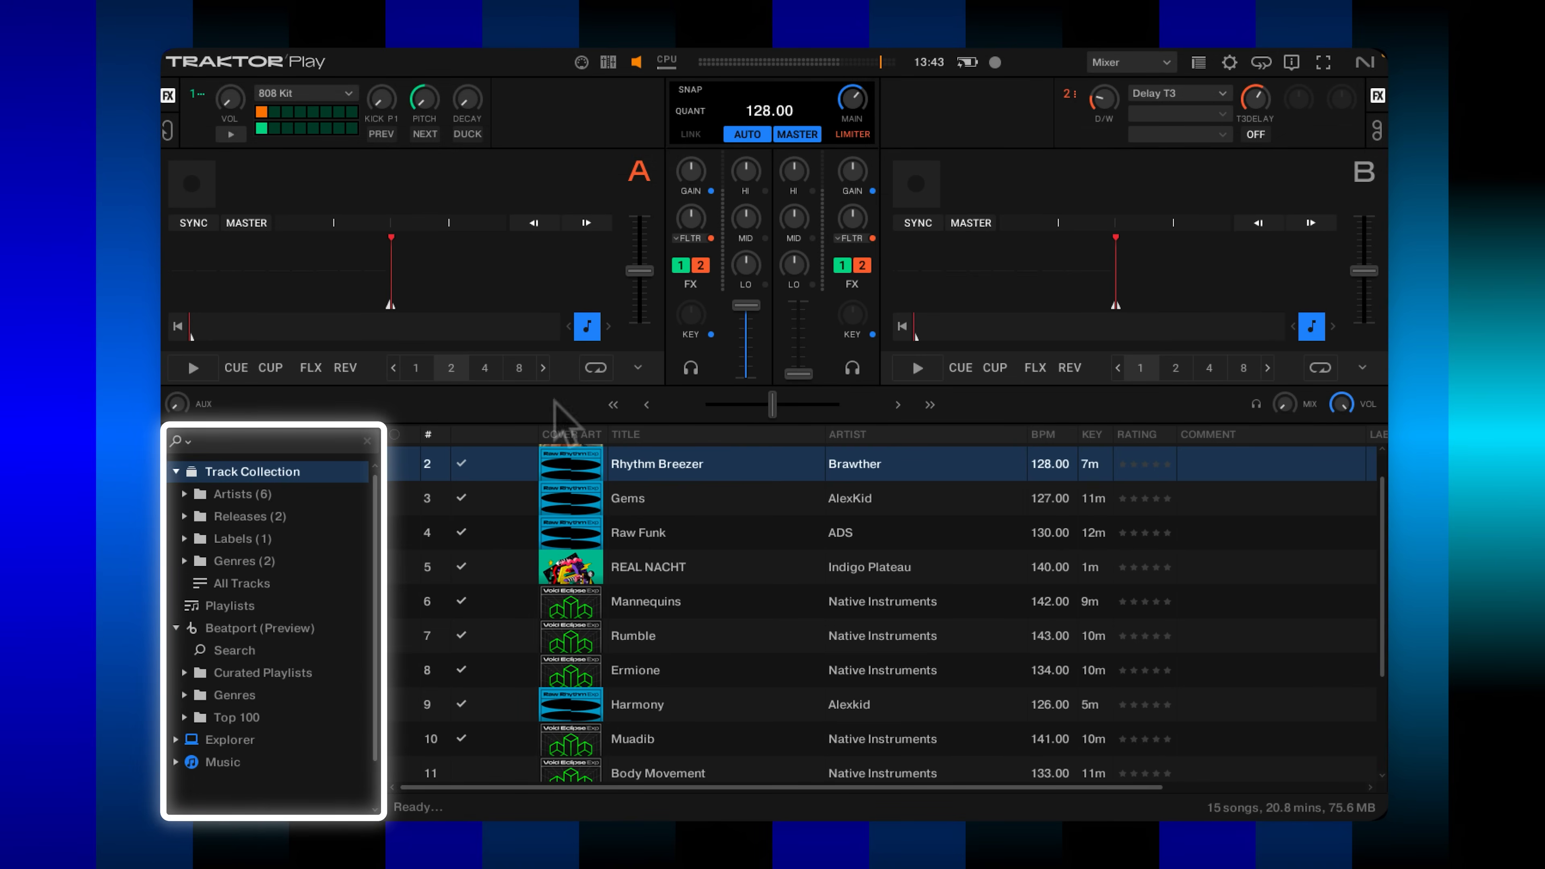
Expand the Explorer node in the browser tree and load Rhythm Breezer into deck A
{"action": "scroll", "coordinate": [207, 603], "scroll_direction": "down", "scroll_amount": 2}
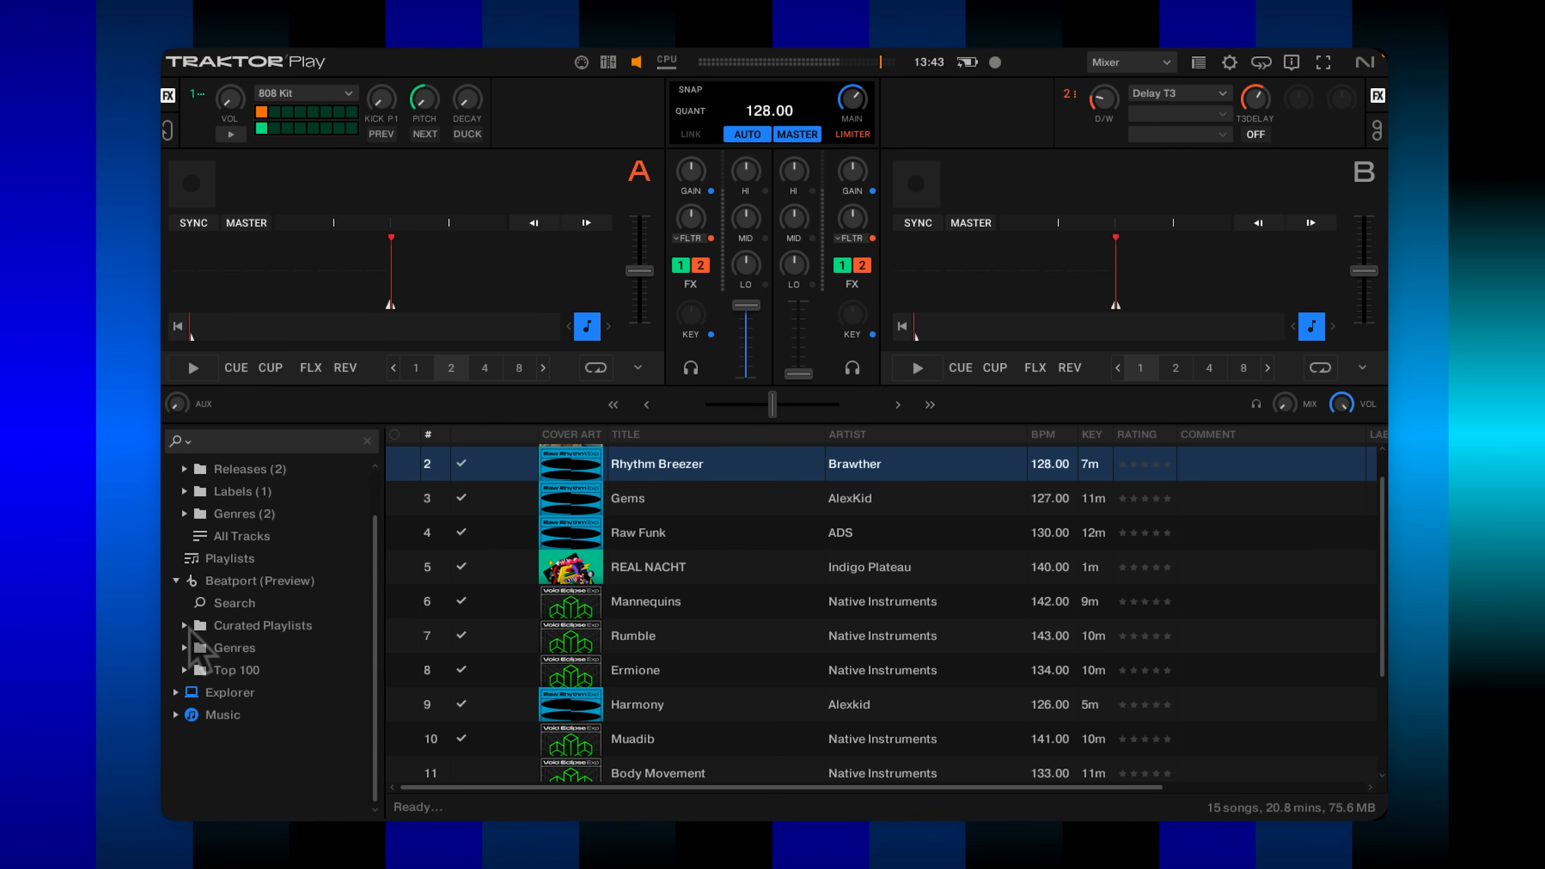
{"action": "left_click", "coordinate": [184, 690]}
{"action": "scroll", "coordinate": [185, 700], "scroll_direction": "down", "scroll_amount": 3}
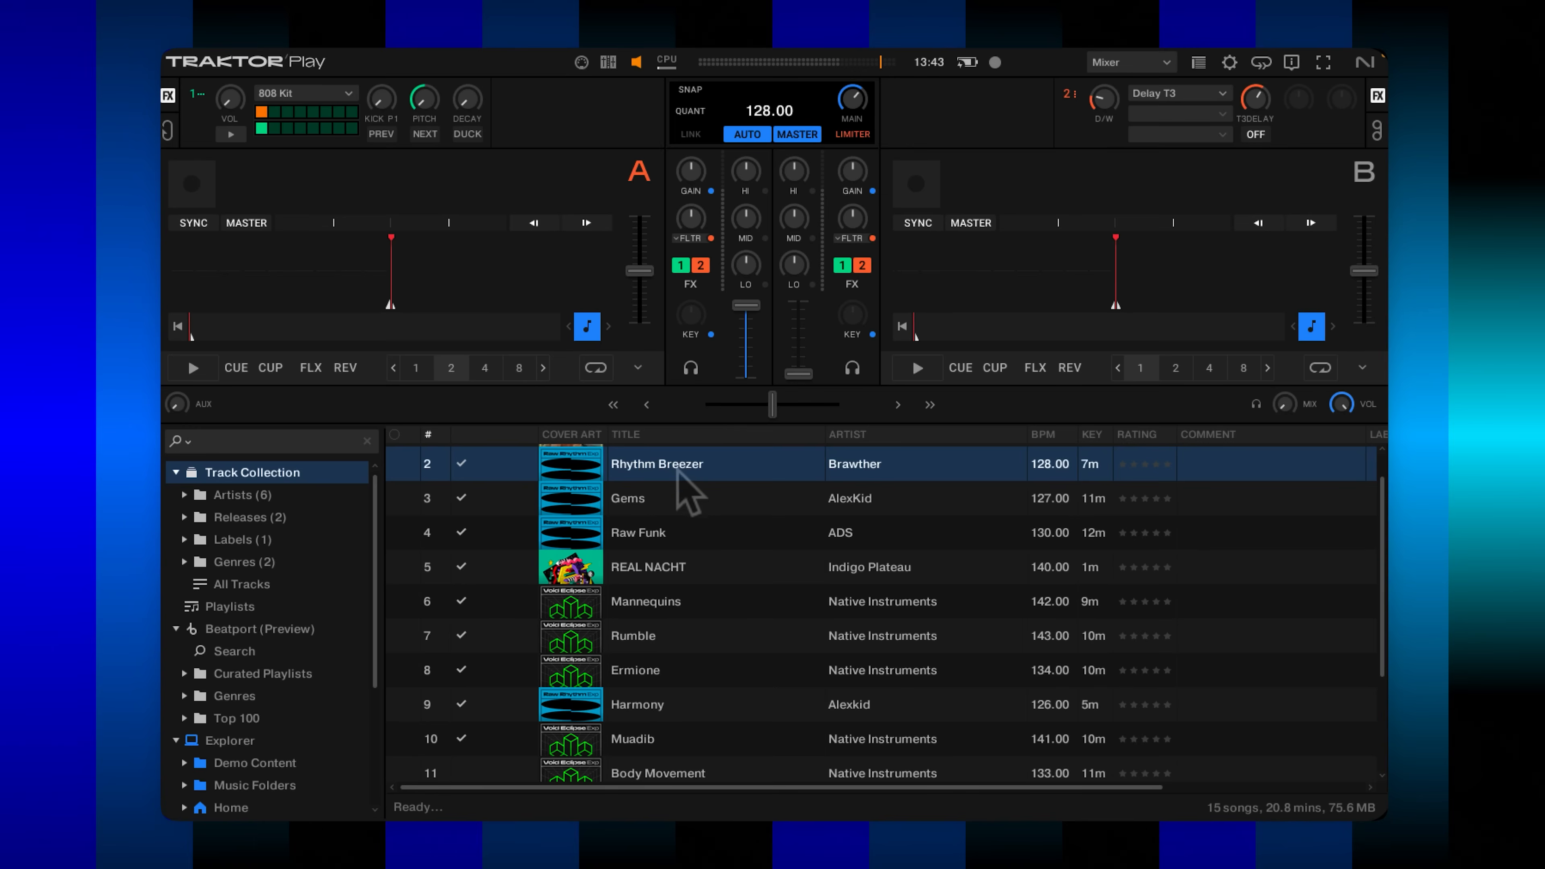
{"action": "left_click_drag", "start_coordinate": [679, 472], "coordinate": [414, 274]}
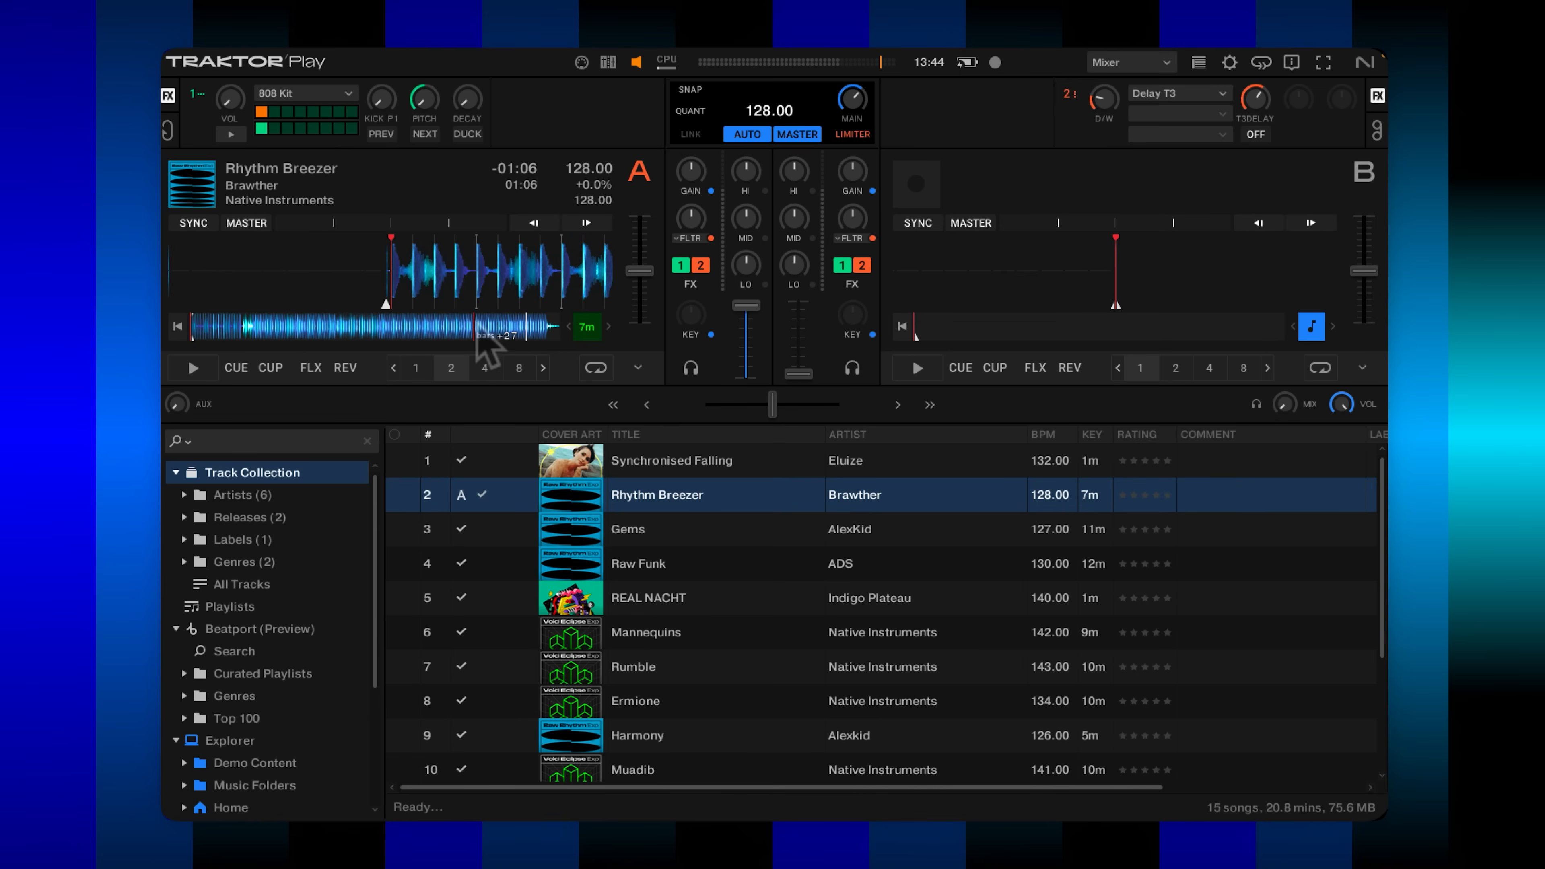
Seek through Rhythm Breezer, jumping near its end and back near its start, and align the playhead where the full beat enters
{"action": "left_click_drag", "start_coordinate": [318, 336], "coordinate": [505, 327]}
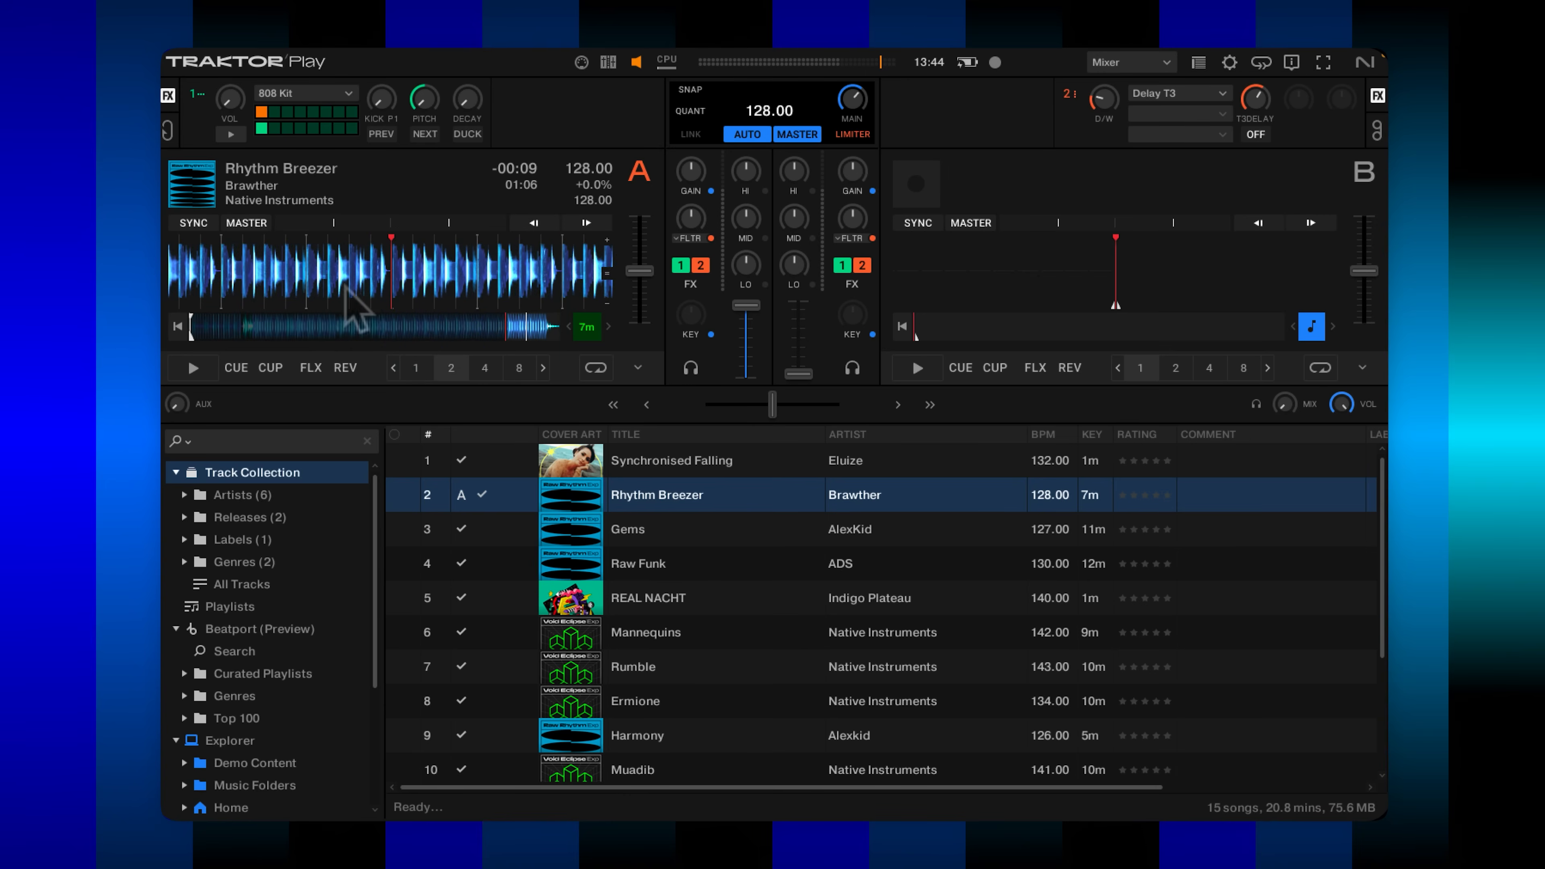
{"action": "left_click_drag", "start_coordinate": [274, 280], "coordinate": [344, 288]}
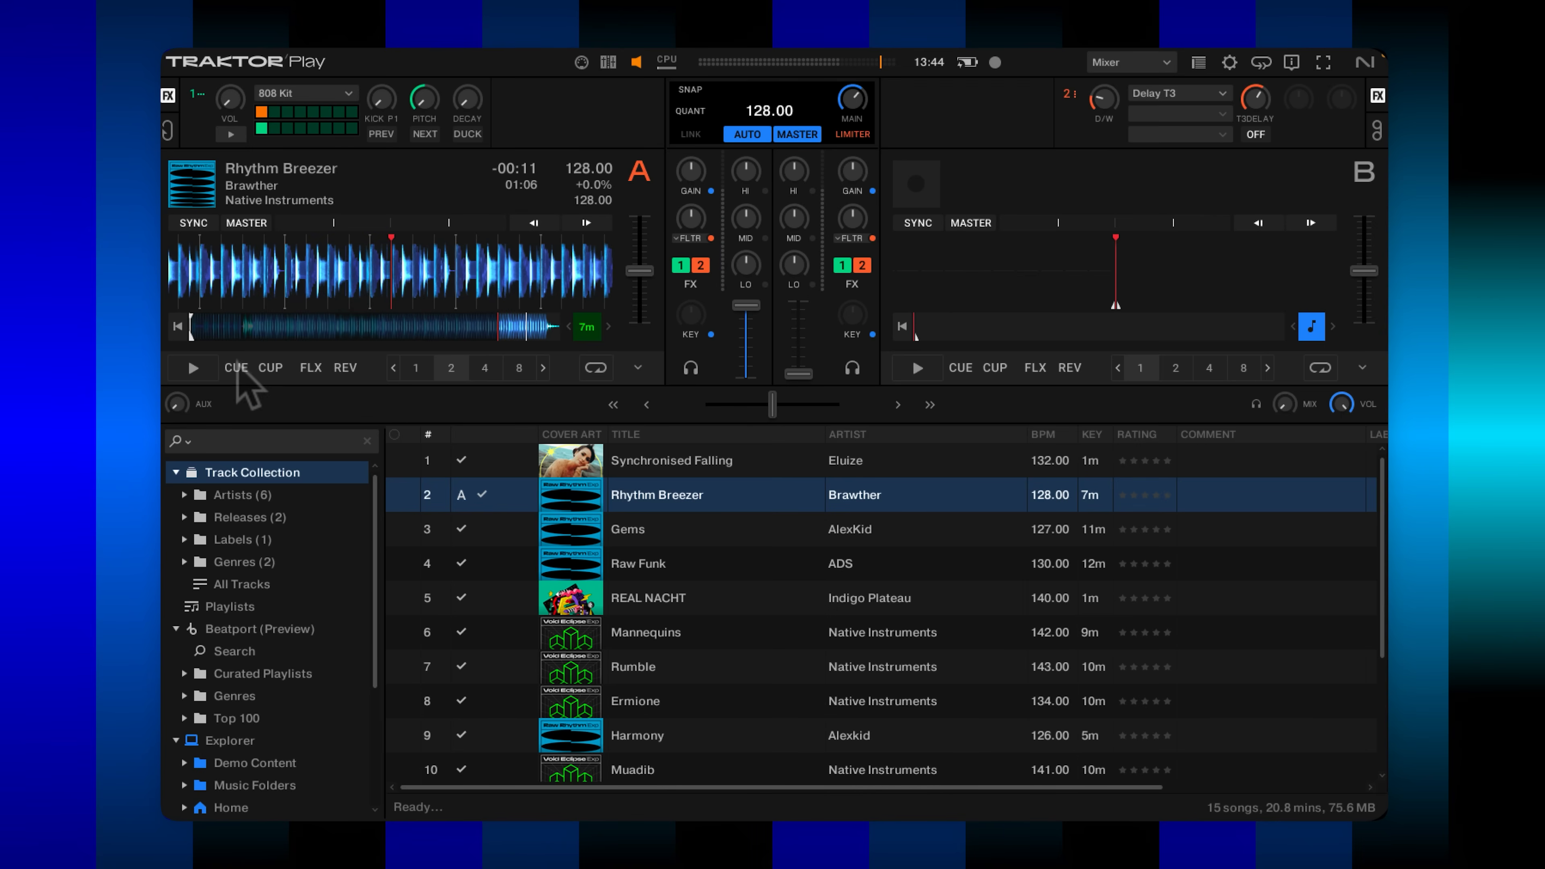
{"action": "left_click", "coordinate": [237, 336]}
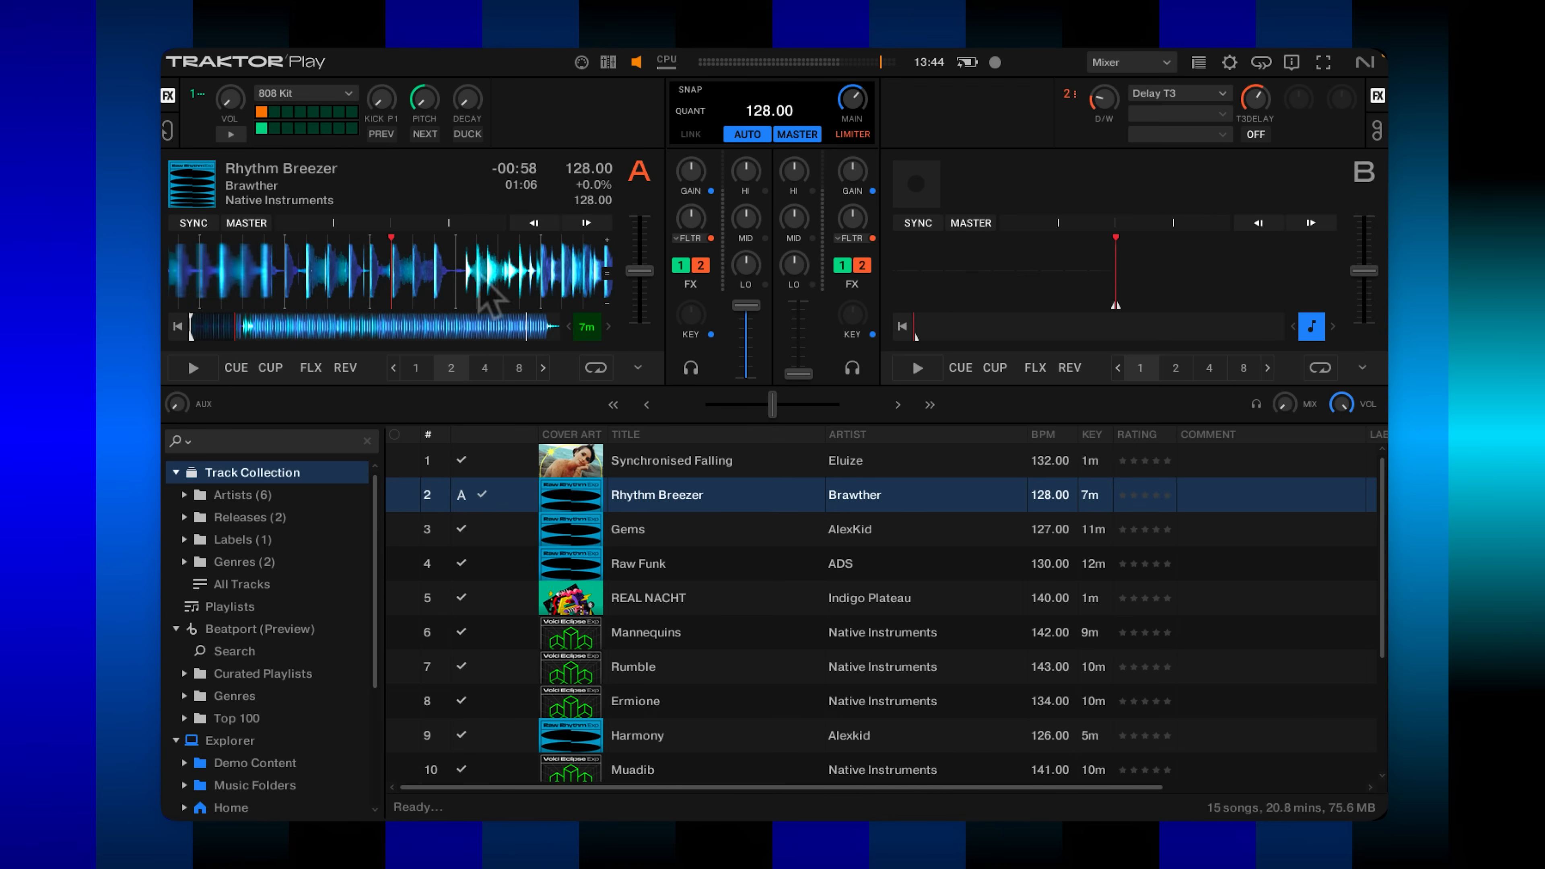
{"action": "left_click_drag", "start_coordinate": [527, 278], "coordinate": [386, 274]}
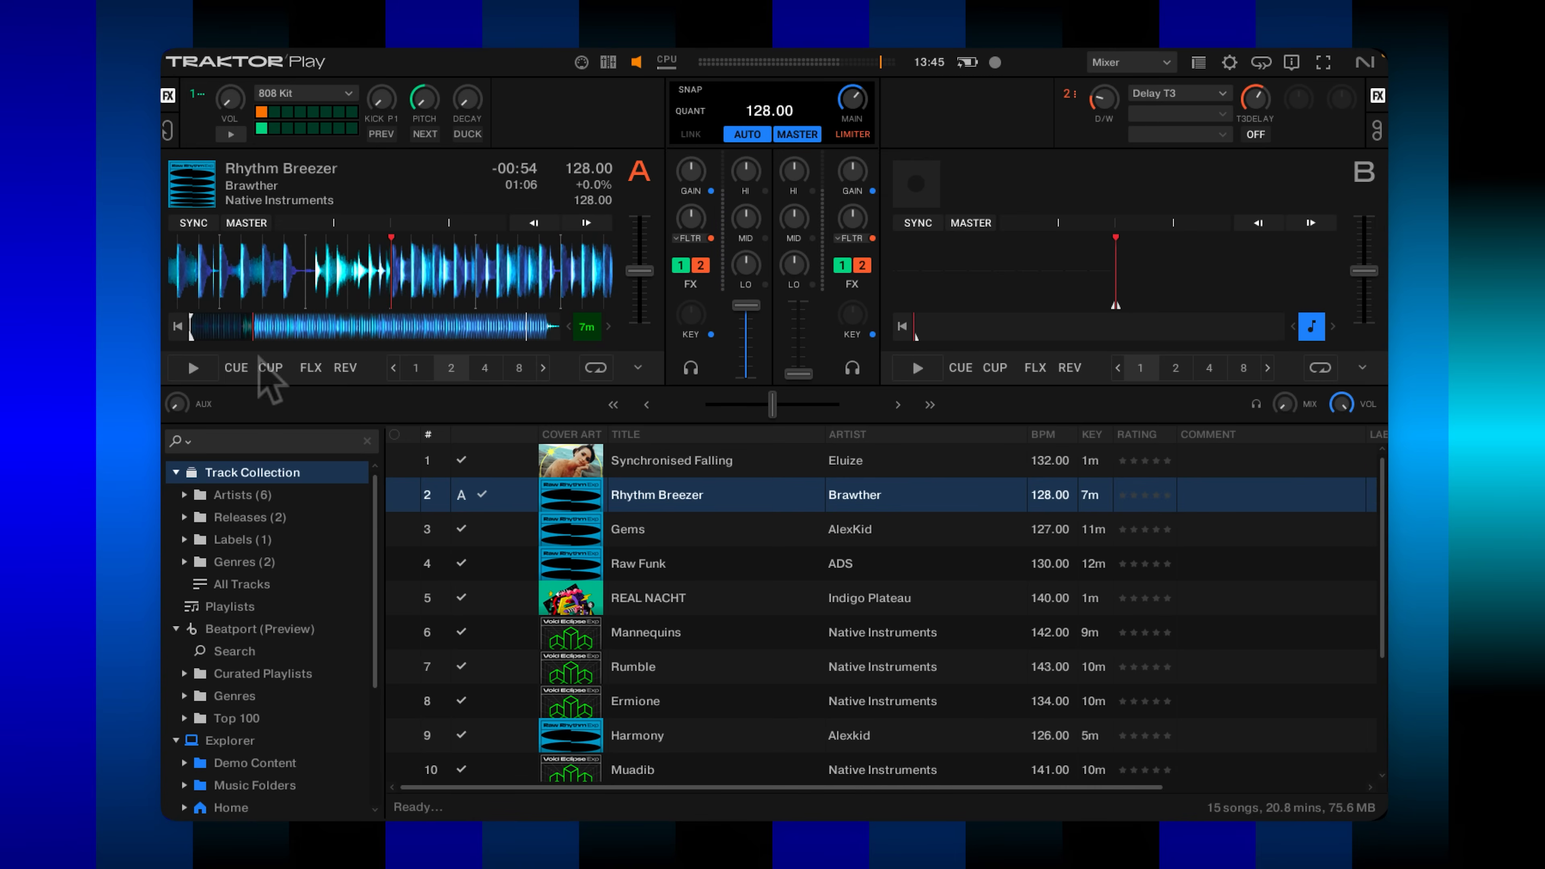
Set deck A's cue point at the current beat, audition it with CUE and CUP, and return to the cue
{"action": "left_click", "coordinate": [238, 367]}
{"action": "left_click", "coordinate": [235, 368]}
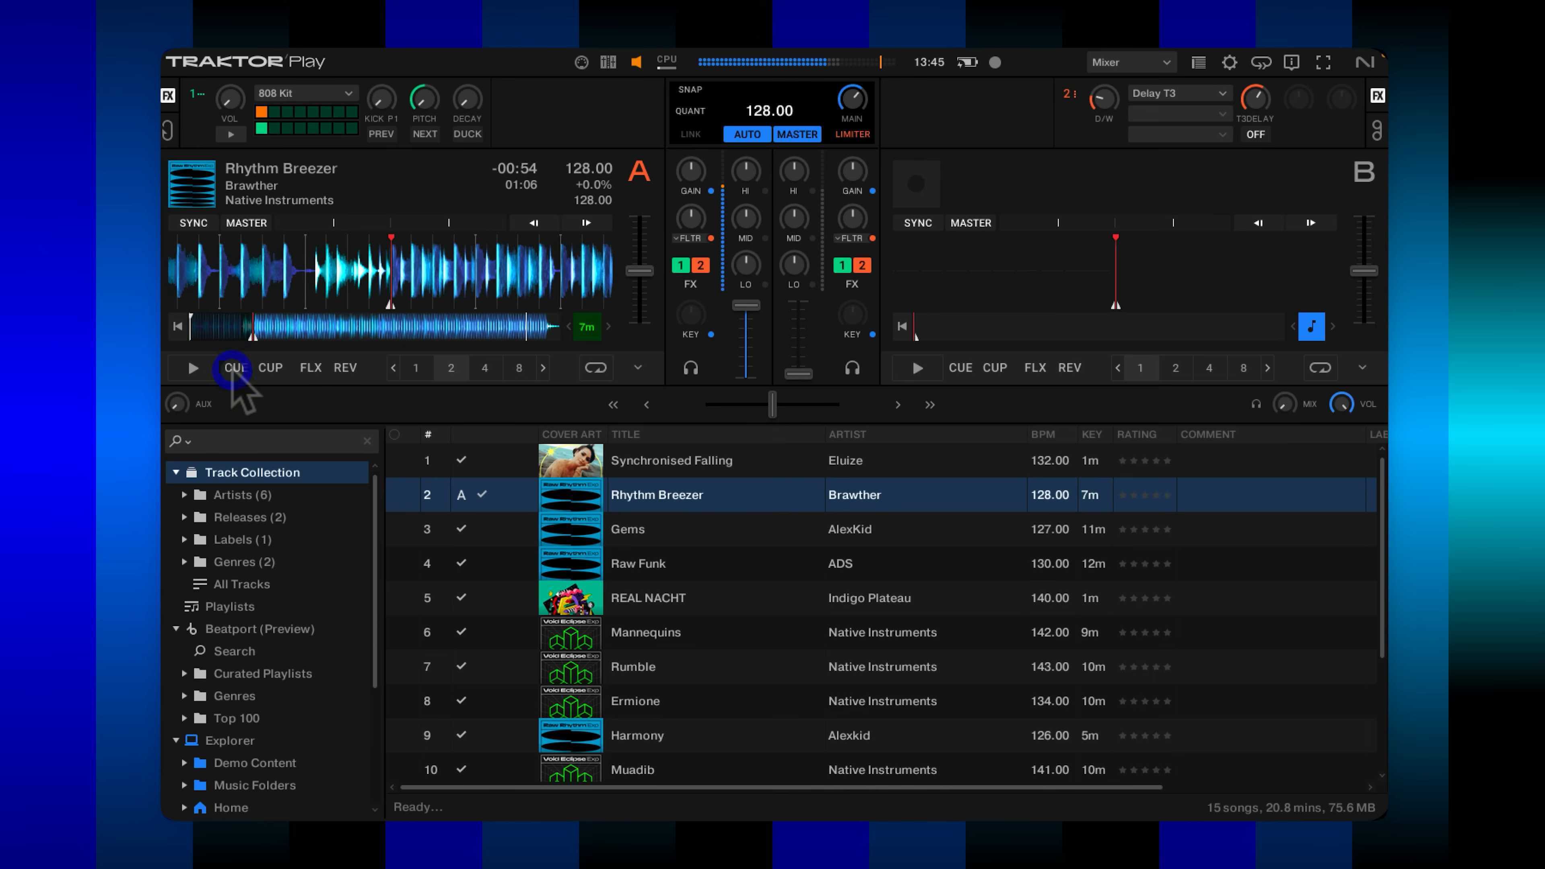
{"action": "left_click", "coordinate": [235, 368]}
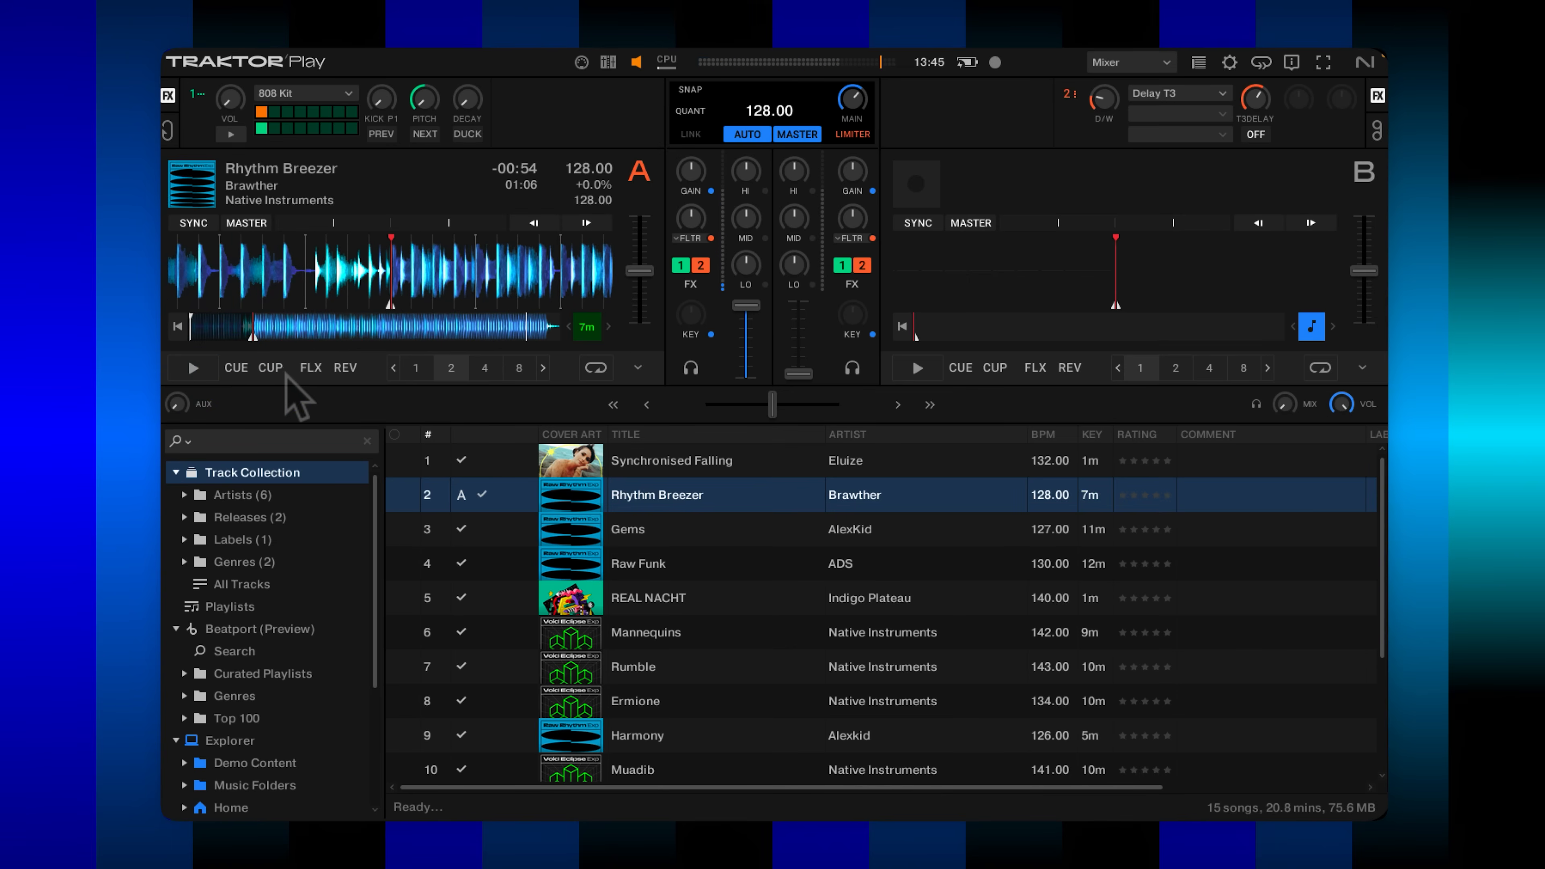
{"action": "left_click", "coordinate": [274, 369]}
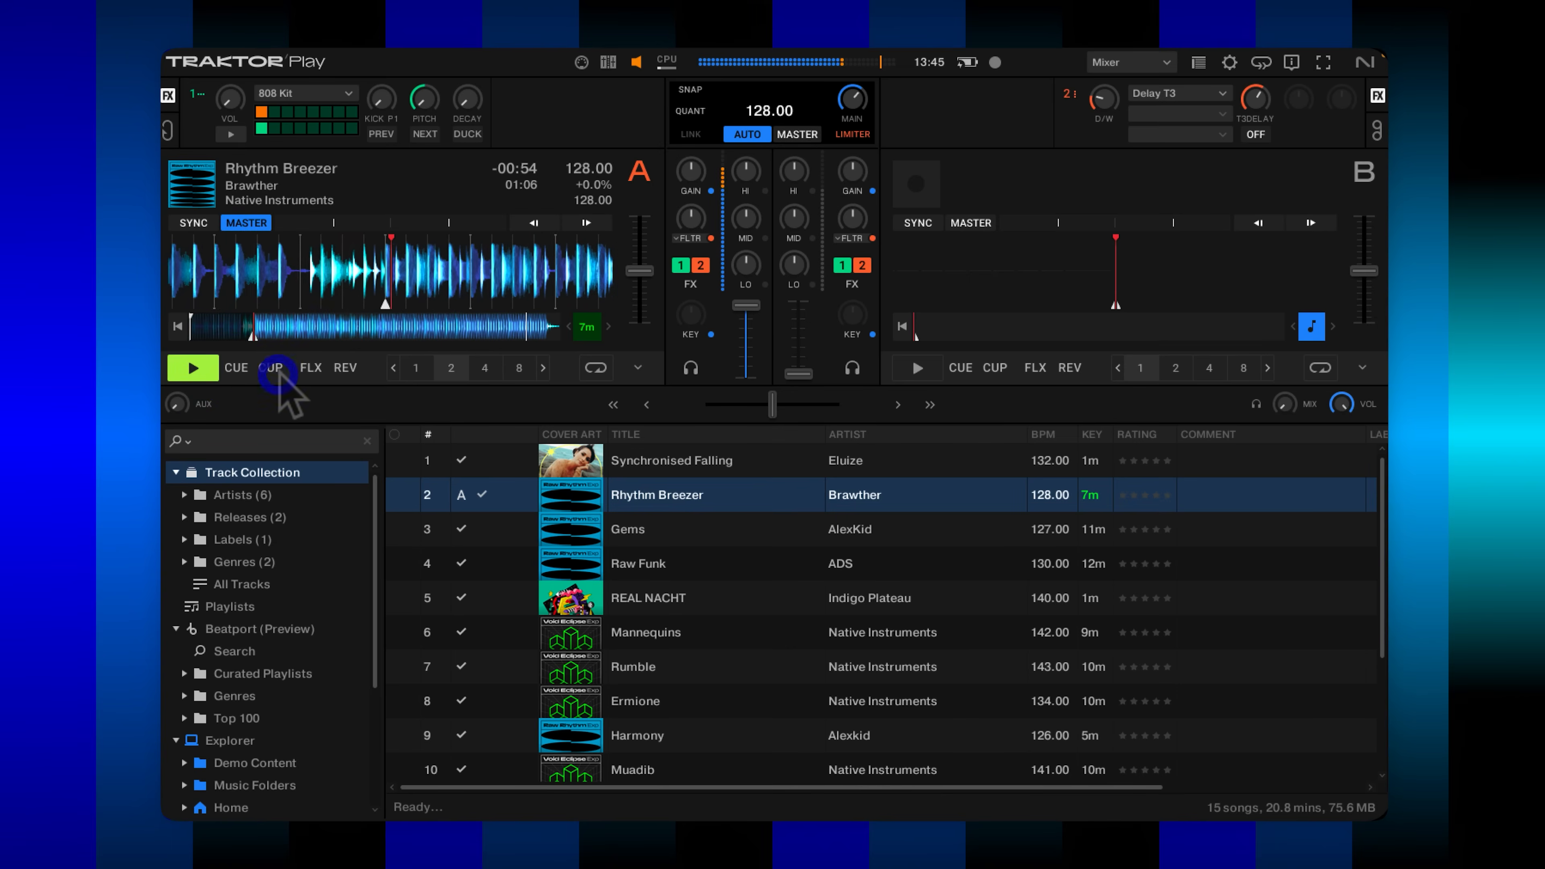
{"action": "left_click", "coordinate": [242, 369]}
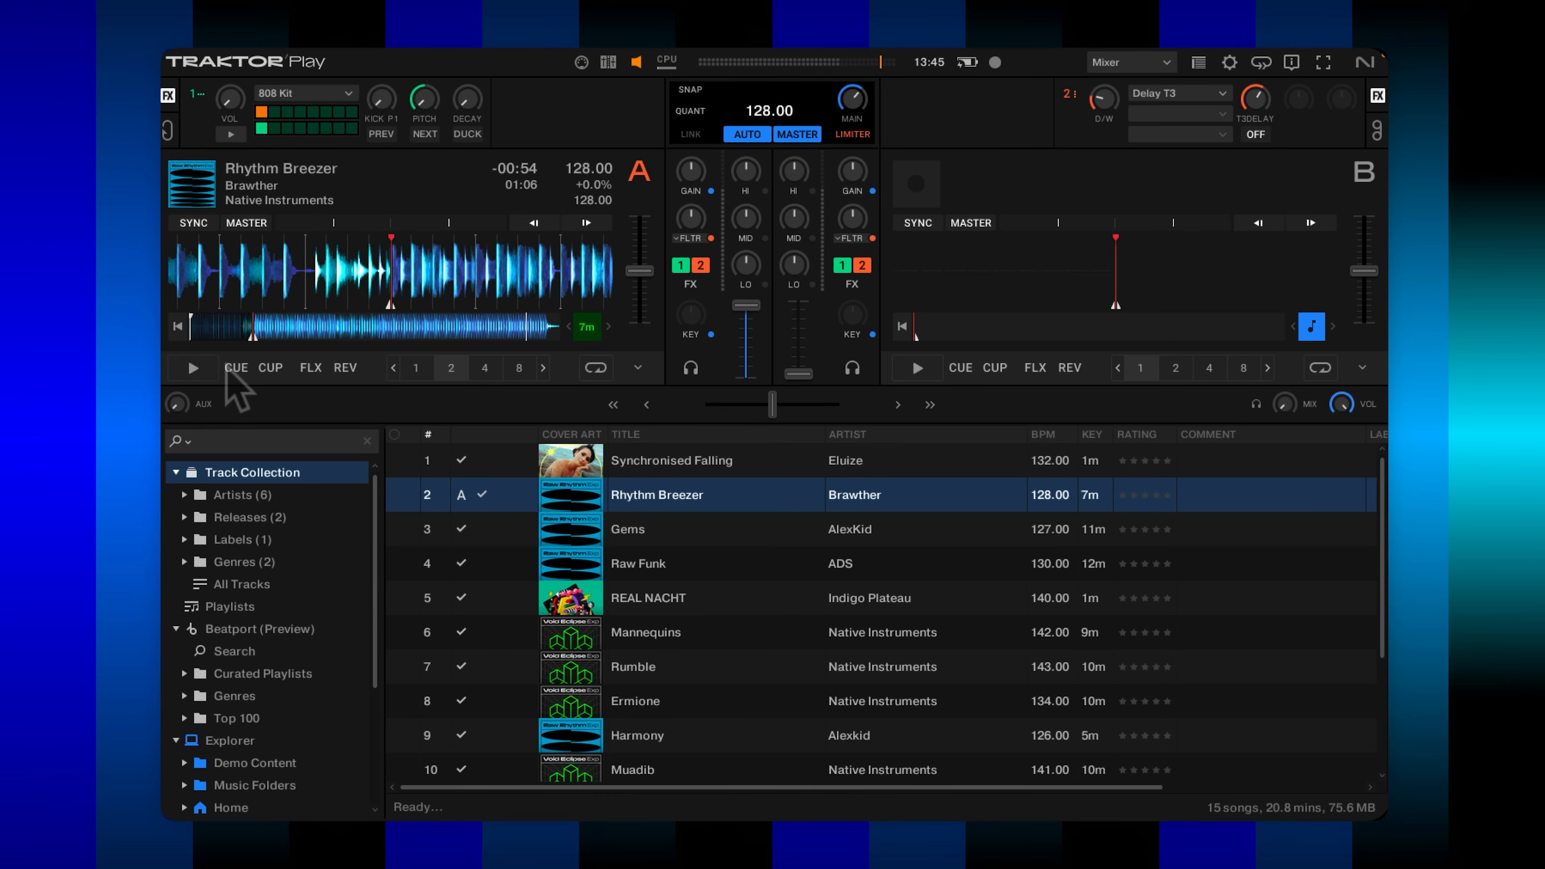
Play deck A and loop it at 4, 1, 2 and 8 beats, and release the loop
{"action": "left_click", "coordinate": [194, 369]}
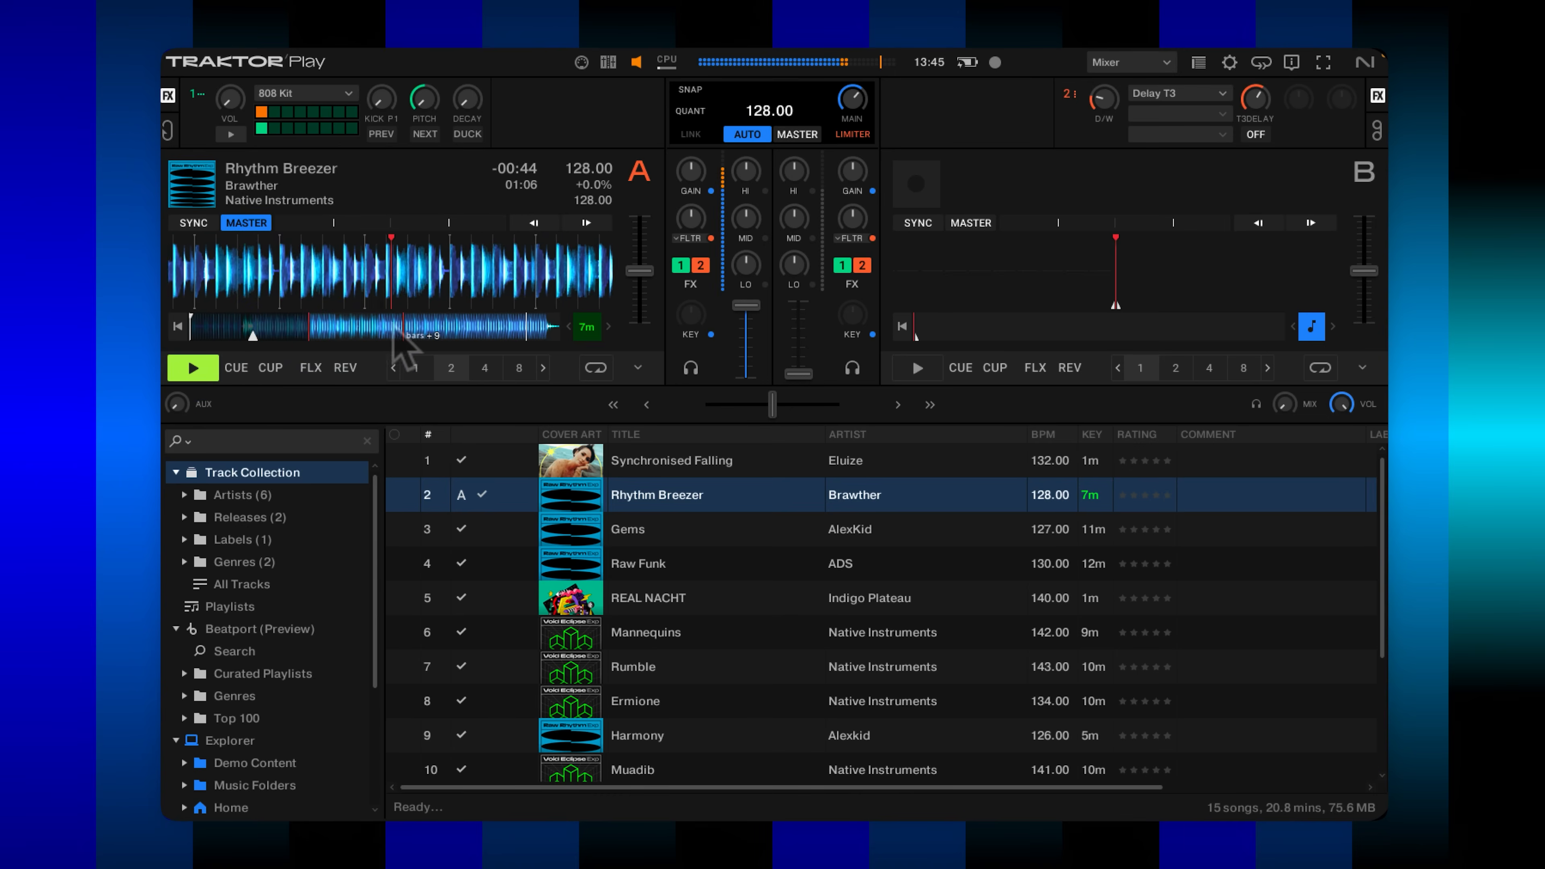
{"action": "left_click", "coordinate": [485, 369]}
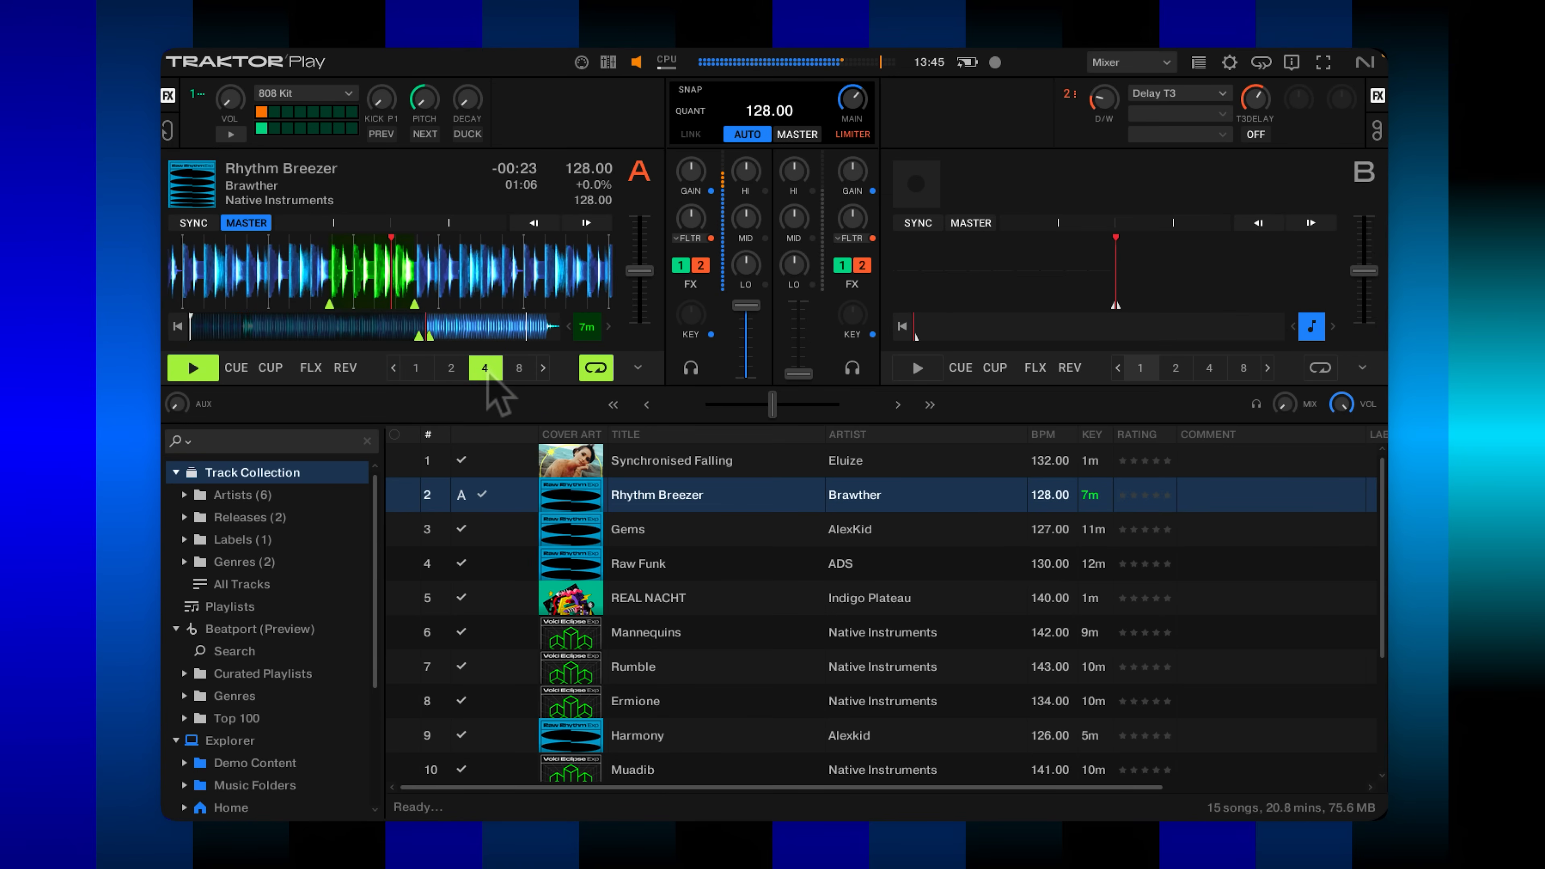
{"action": "left_click", "coordinate": [416, 368]}
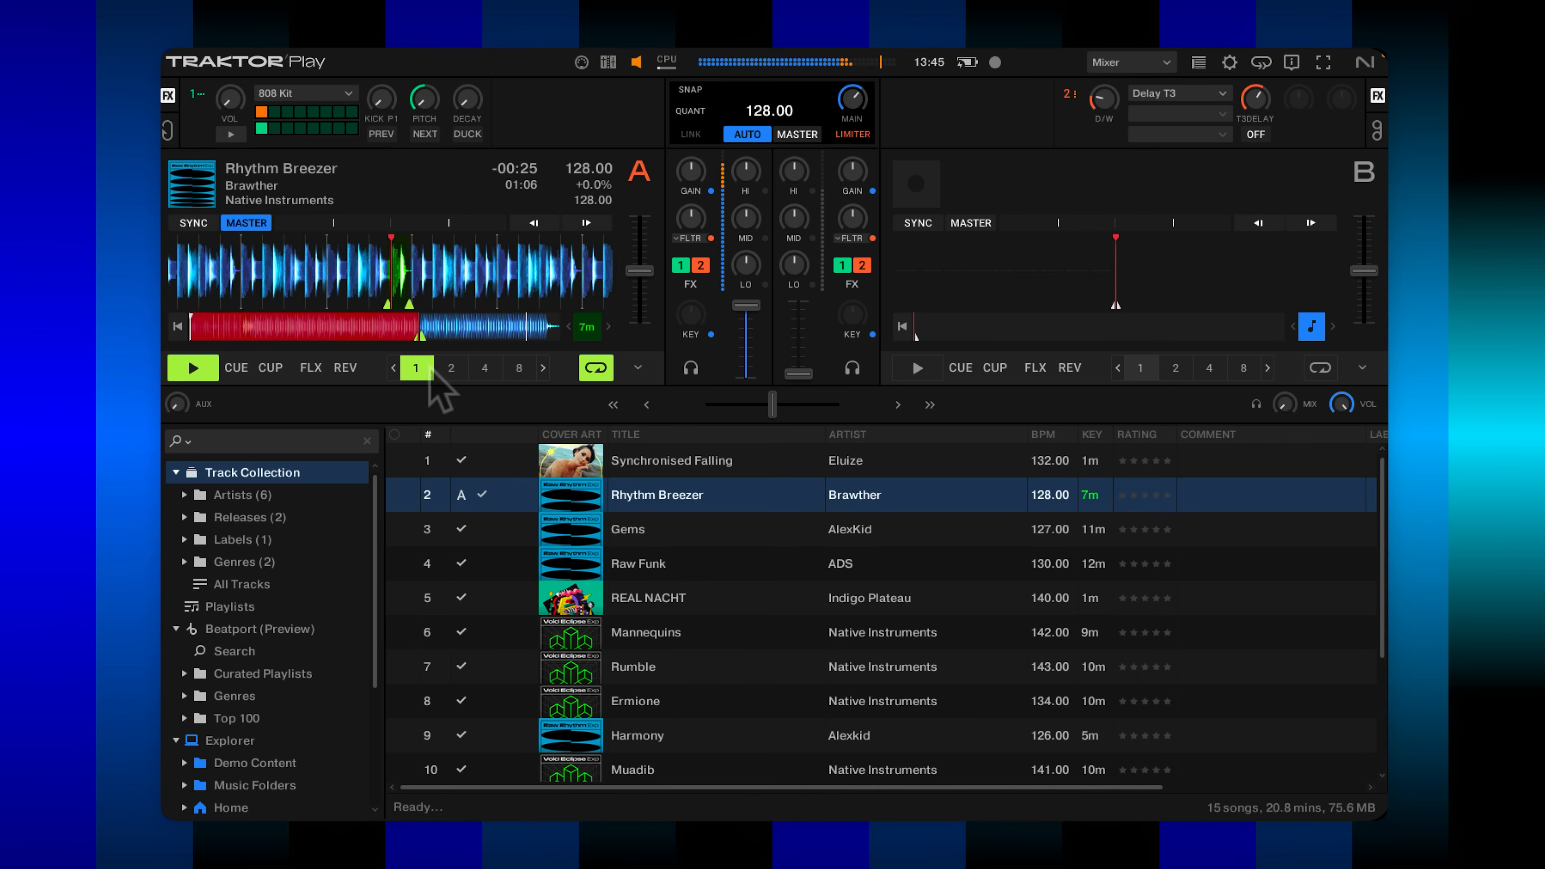
{"action": "left_click", "coordinate": [451, 368]}
{"action": "left_click", "coordinate": [520, 368]}
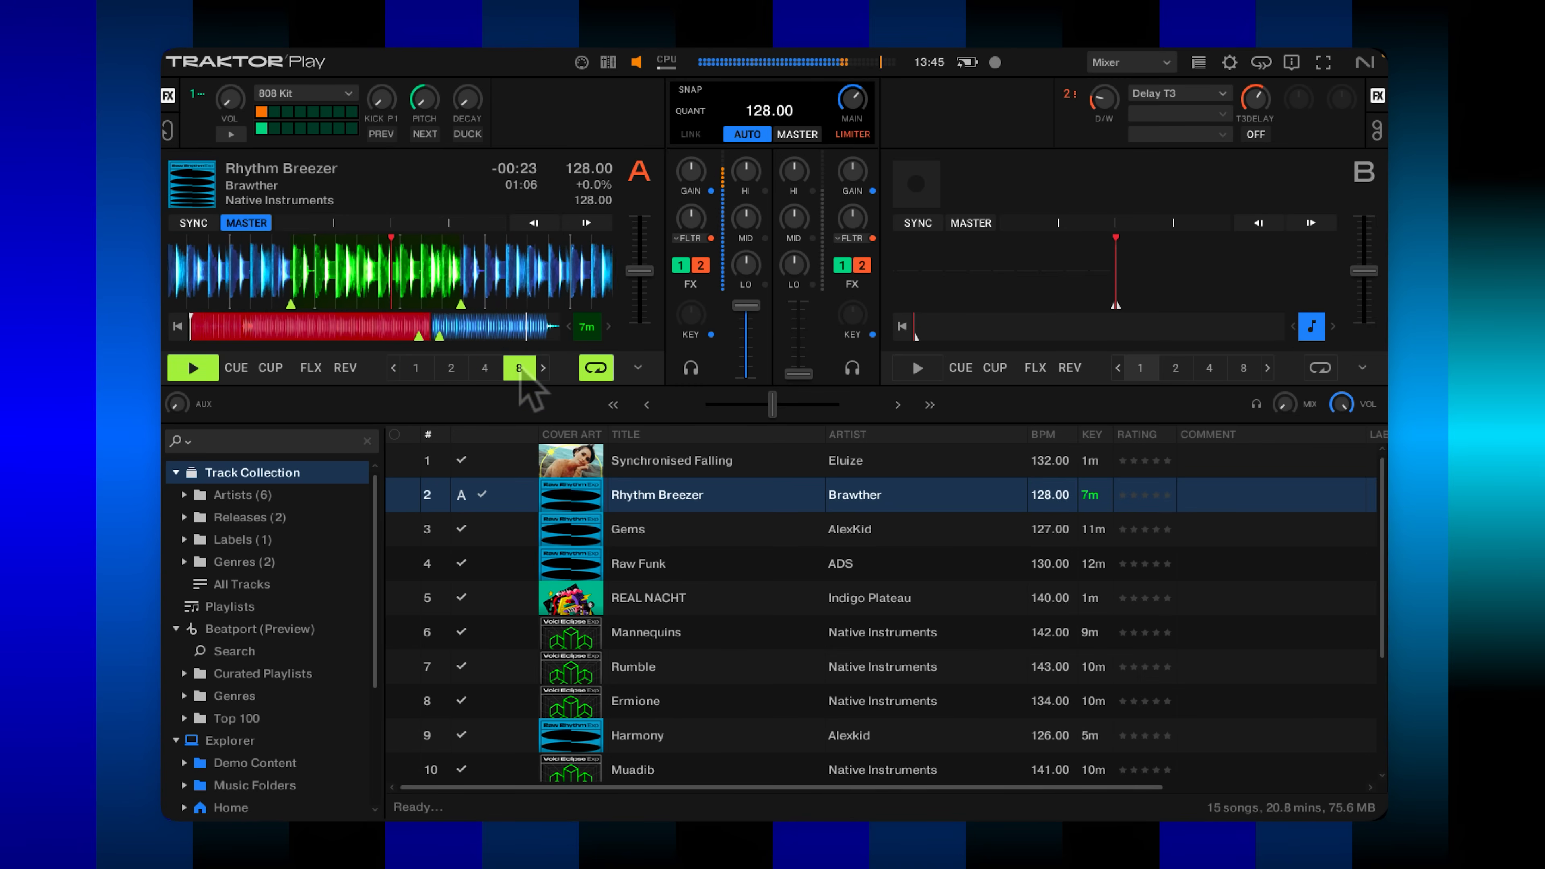
{"action": "left_click", "coordinate": [519, 368]}
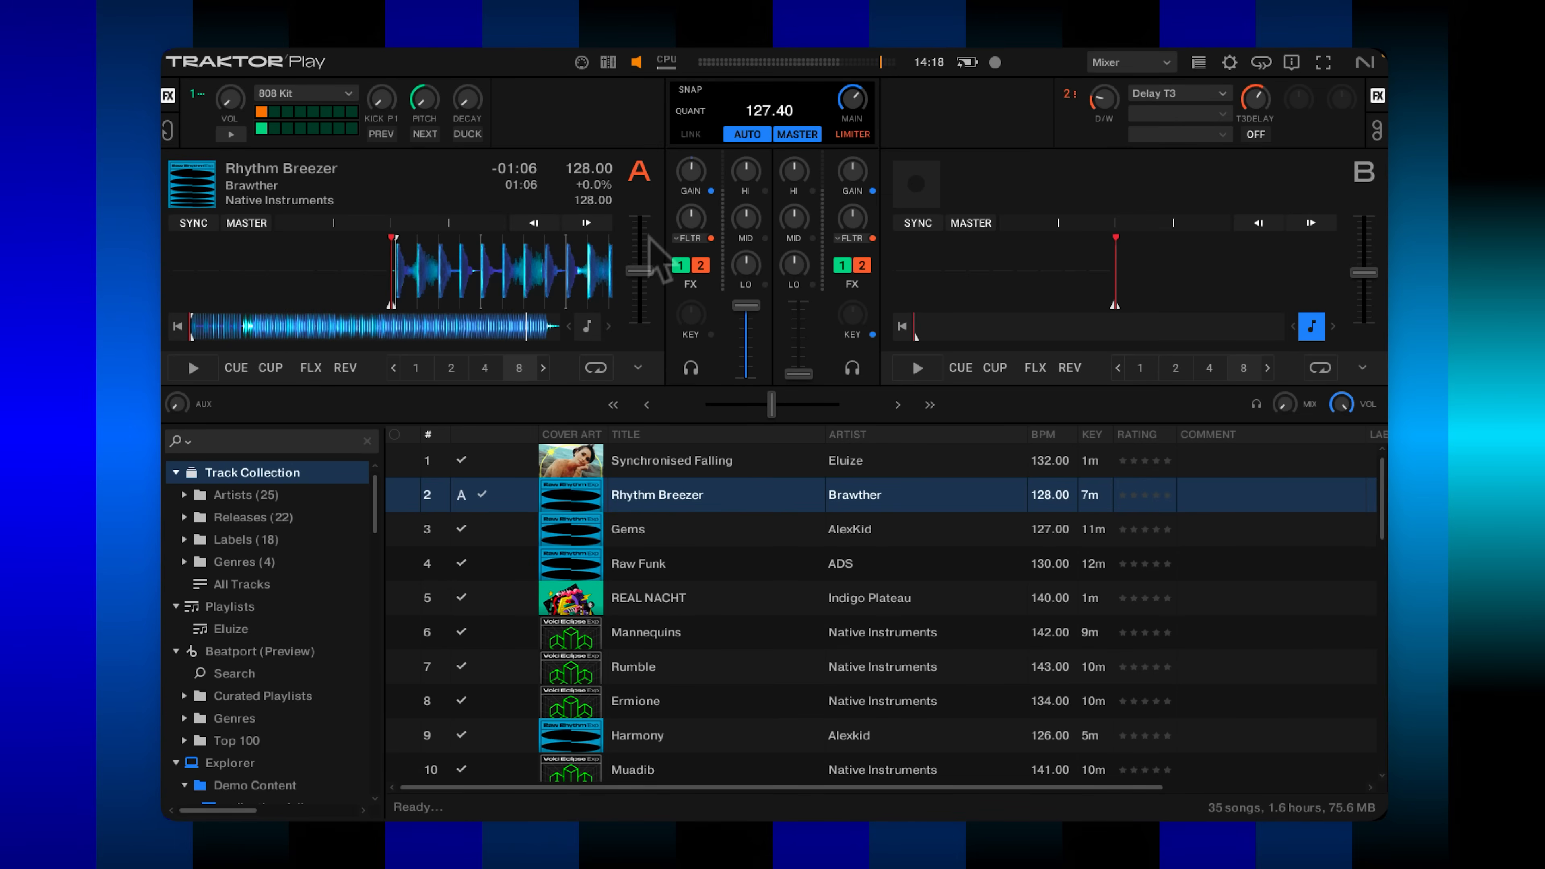
Lower deck A's tempo to about 126.75 BPM and toggle its key lock
{"action": "left_click_drag", "start_coordinate": [633, 246], "coordinate": [635, 257]}
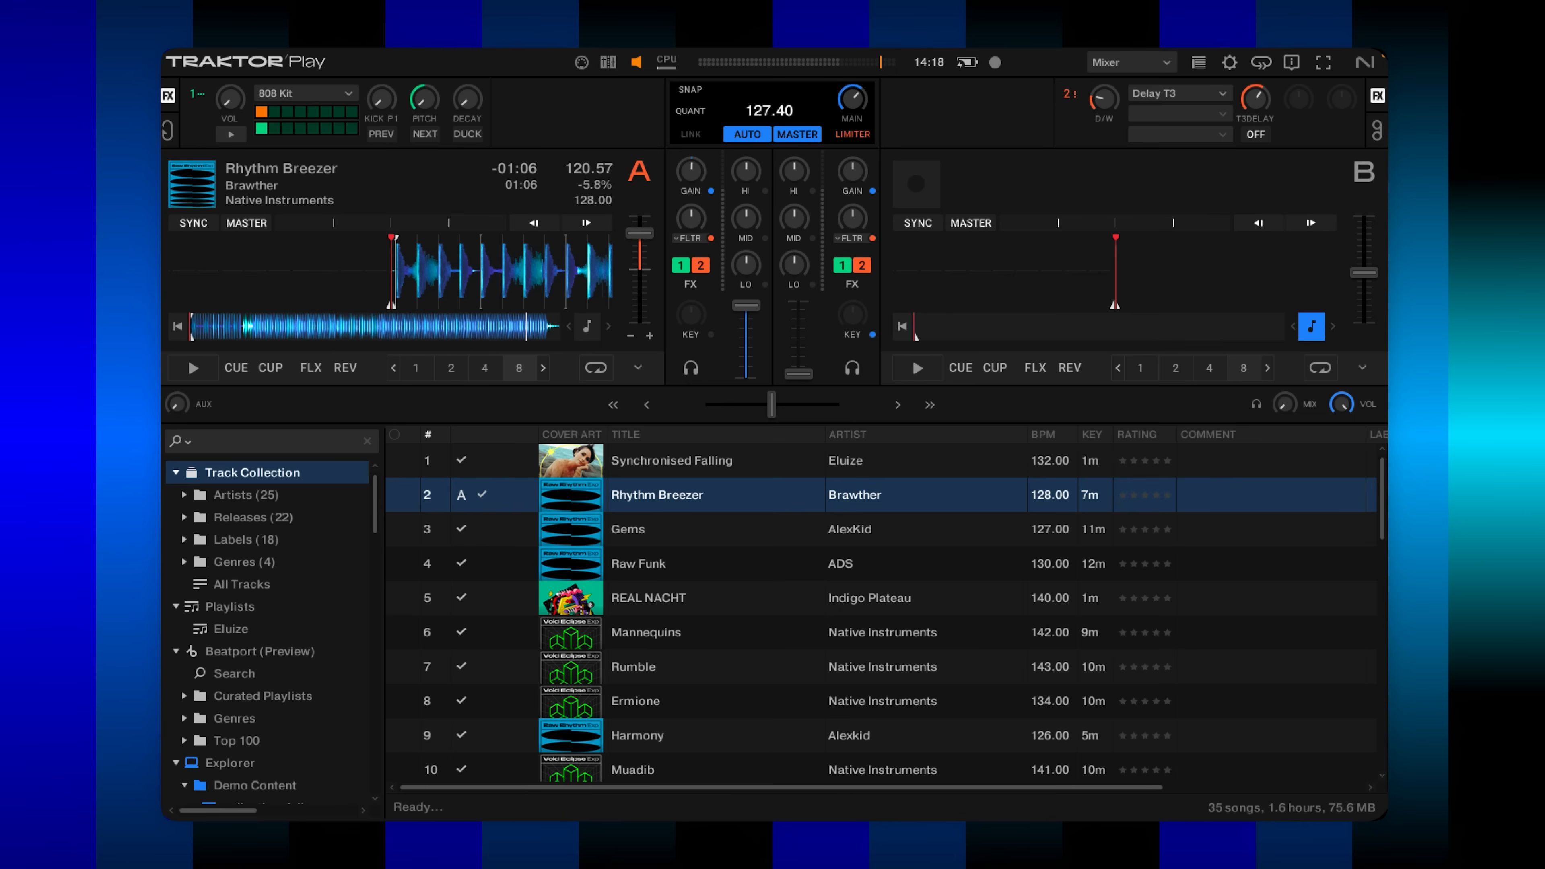
{"action": "left_click_drag", "start_coordinate": [640, 265], "coordinate": [639, 267]}
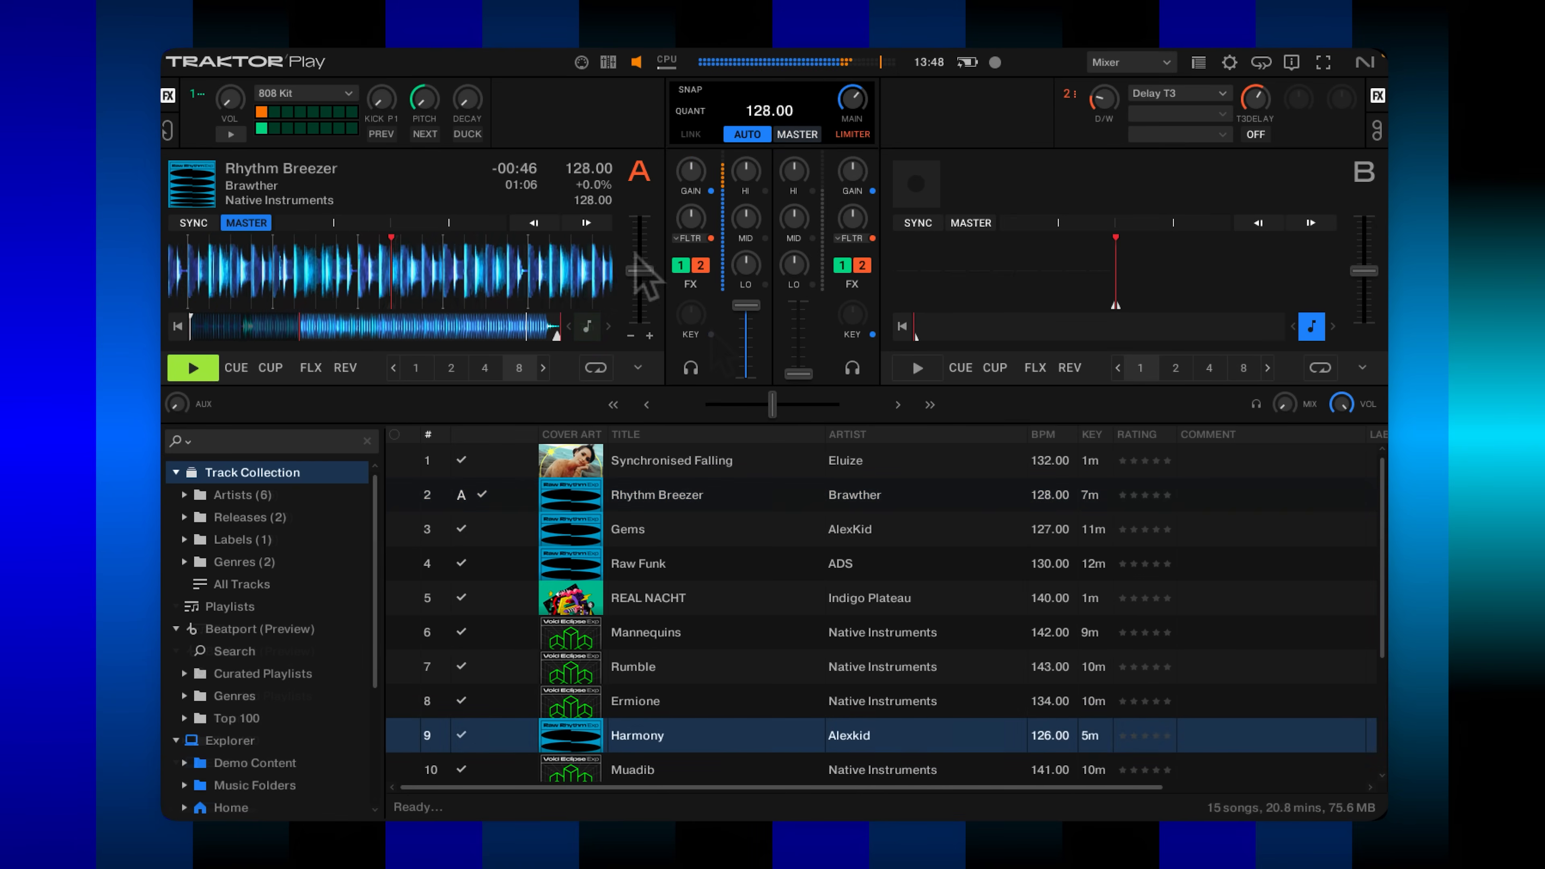
{"action": "mouse_move", "coordinate": [640, 275]}
{"action": "left_mouse_down"}
{"action": "mouse_move", "coordinate": [639, 324]}
{"action": "mouse_move", "coordinate": [639, 218]}
{"action": "mouse_move", "coordinate": [640, 322]}
{"action": "mouse_move", "coordinate": [639, 218]}
{"action": "mouse_move", "coordinate": [640, 265]}
{"action": "left_mouse_up"}
{"action": "left_click", "coordinate": [711, 334]}
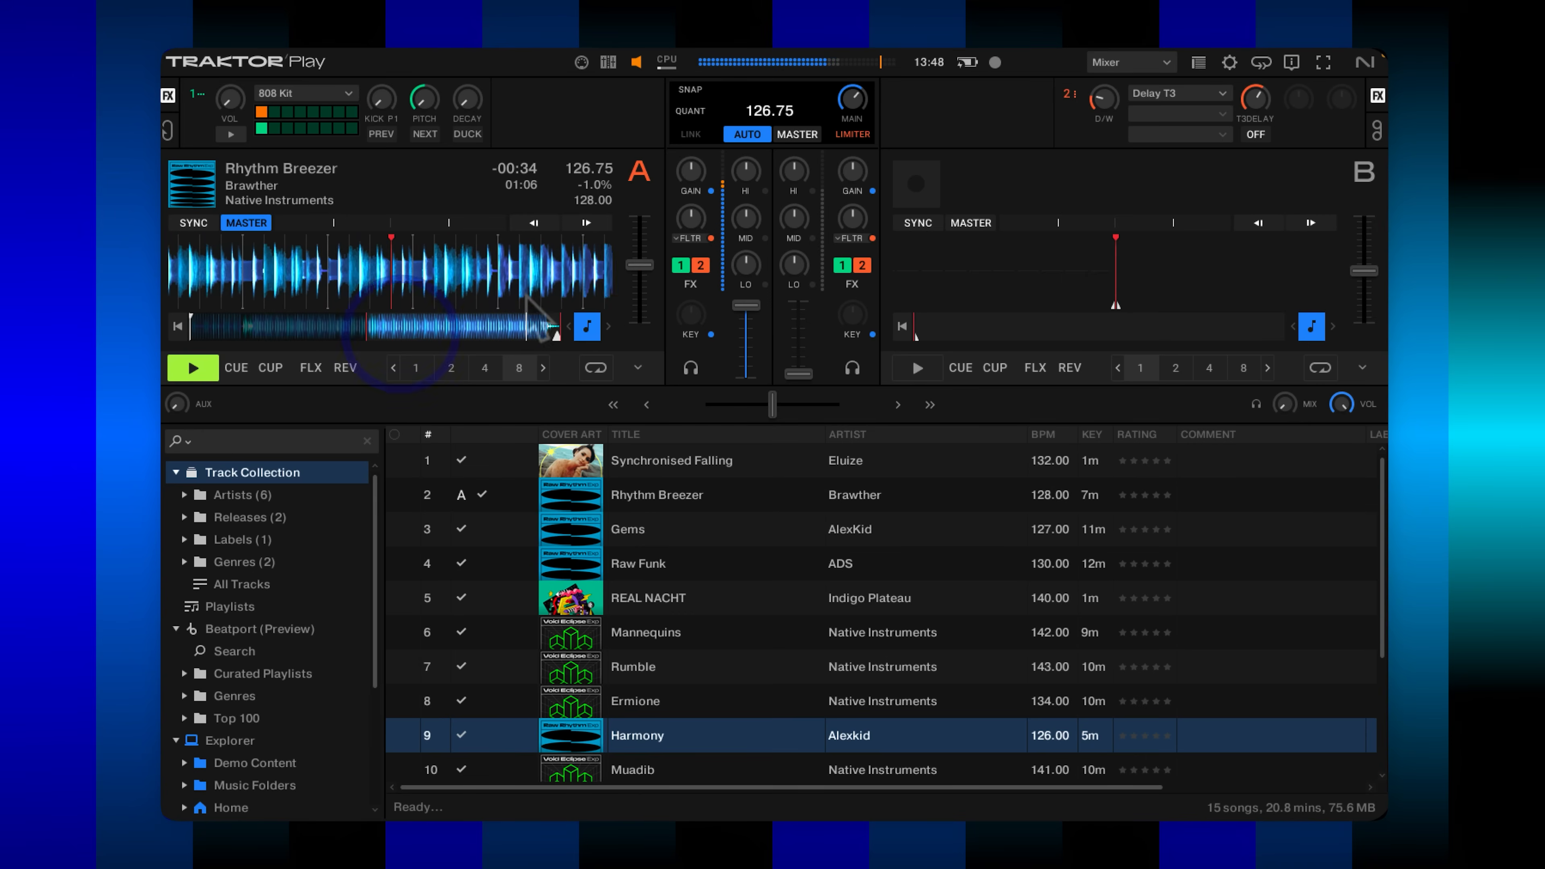
Stop deck A, load Gems into deck B, and enable sync on the decks
{"action": "left_click", "coordinate": [193, 368]}
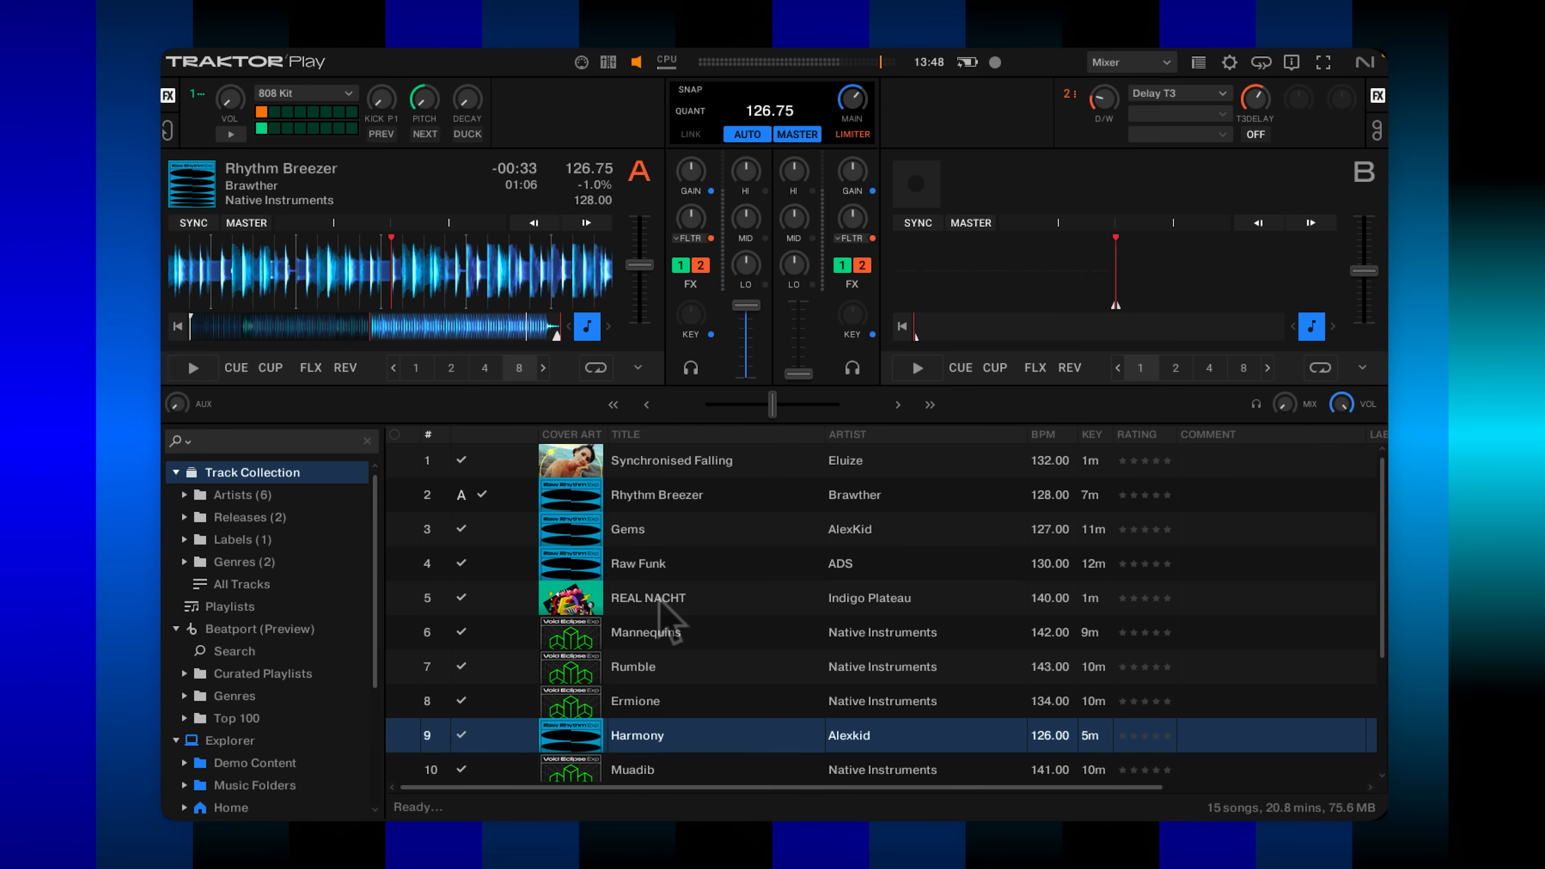
{"action": "left_click_drag", "start_coordinate": [734, 528], "coordinate": [949, 240]}
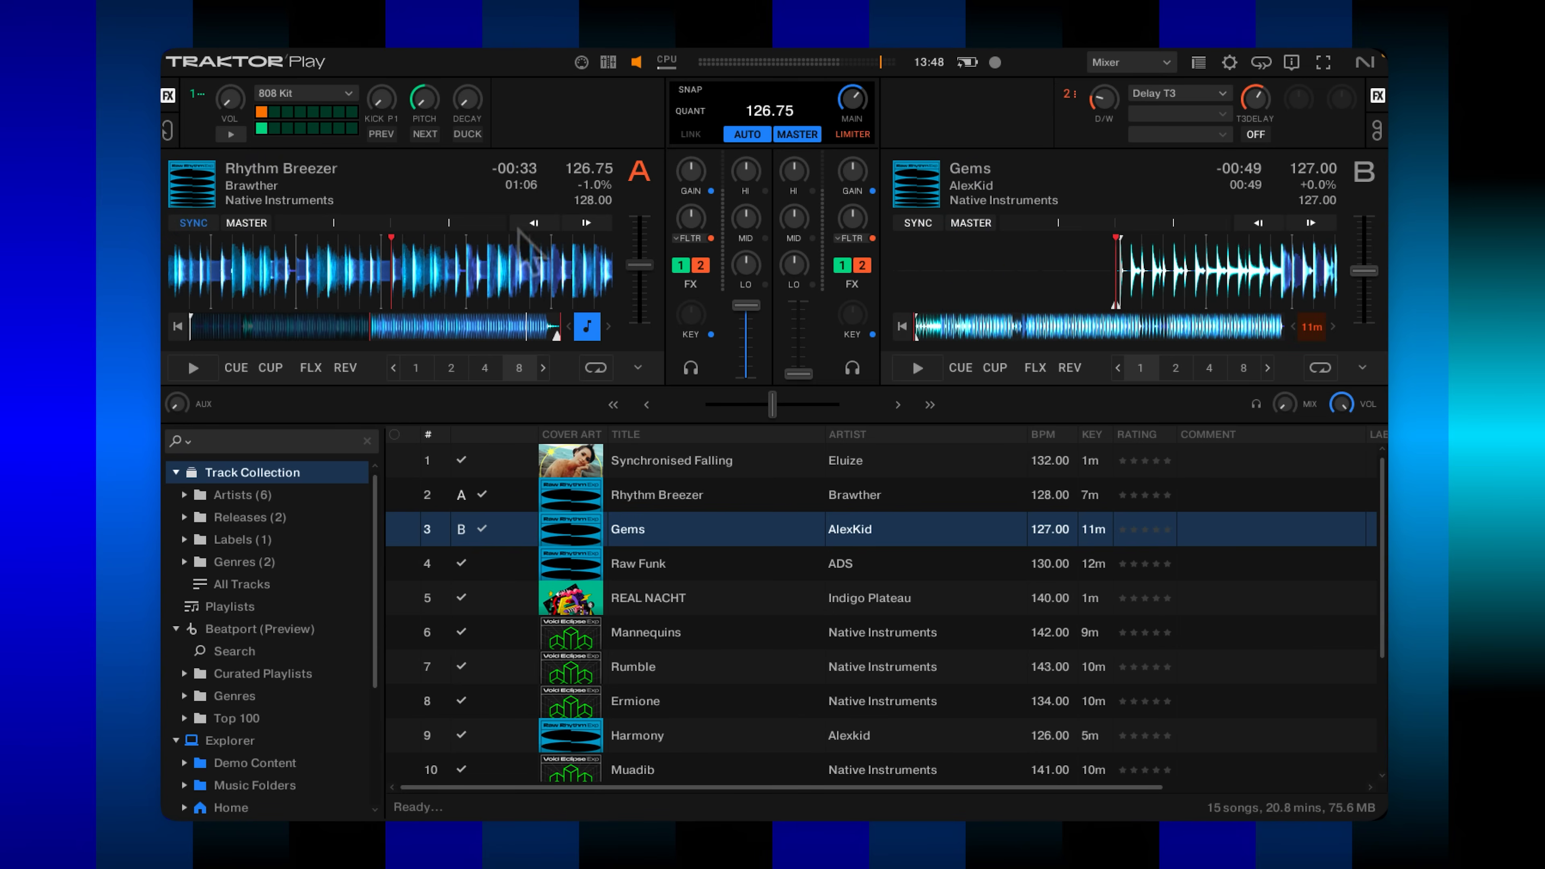
{"action": "left_click", "coordinate": [918, 223]}
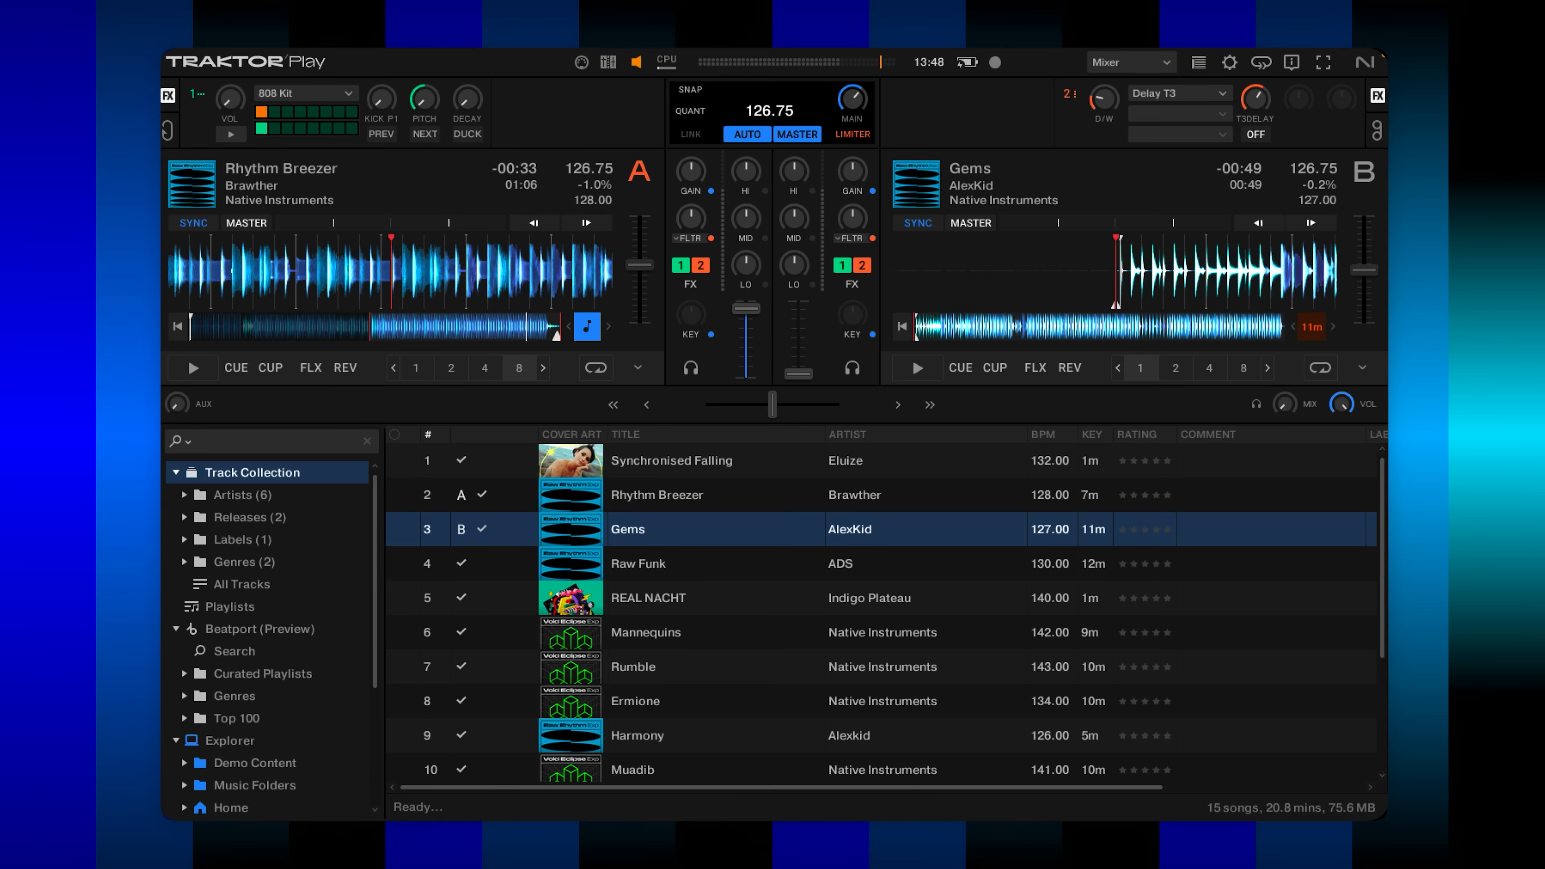
Play deck A with its volume fader fully up and set its tempo to about 127.40 BPM
{"action": "left_click_drag", "start_coordinate": [746, 306], "coordinate": [746, 305]}
{"action": "left_click", "coordinate": [197, 376]}
{"action": "left_click_drag", "start_coordinate": [641, 265], "coordinate": [569, 286]}
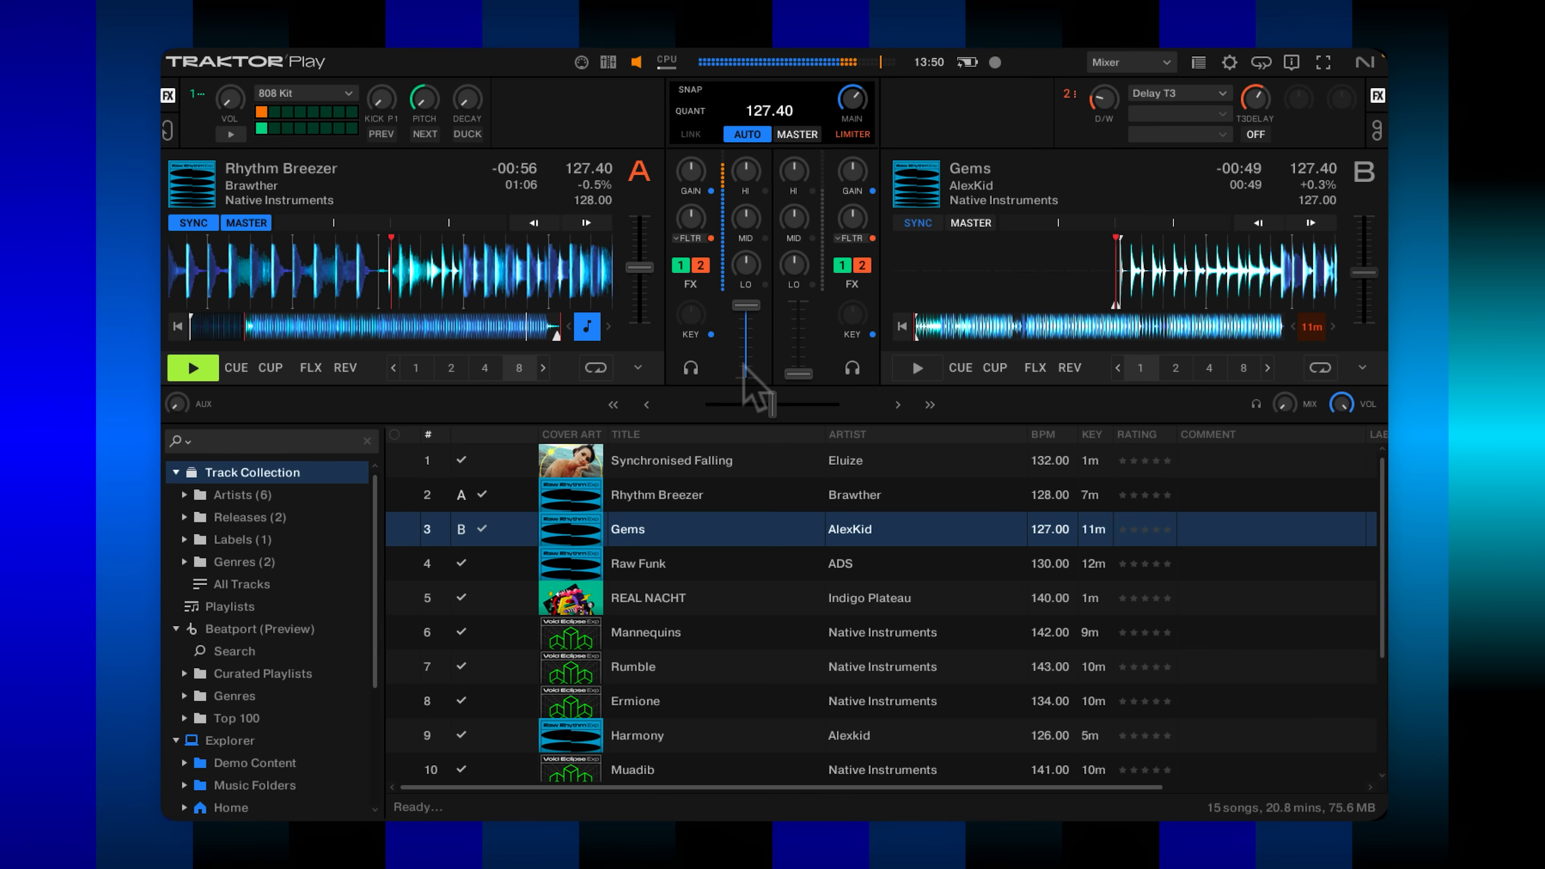
Lower deck A's channel volume fader to silence and raise it back to full
{"action": "mouse_move", "coordinate": [697, 196]}
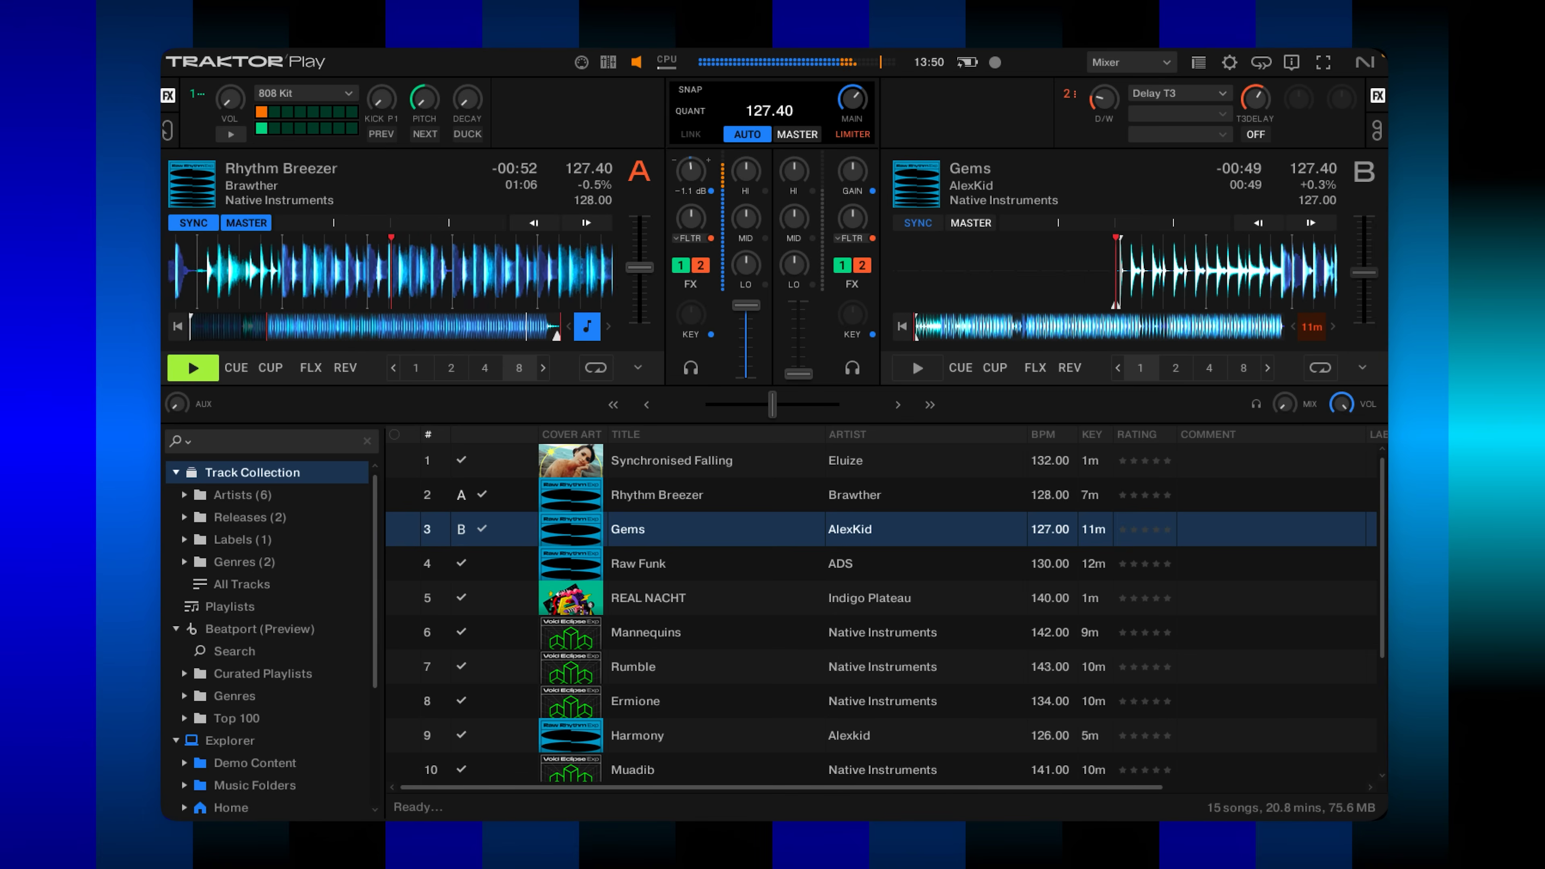
{"action": "mouse_move", "coordinate": [761, 225]}
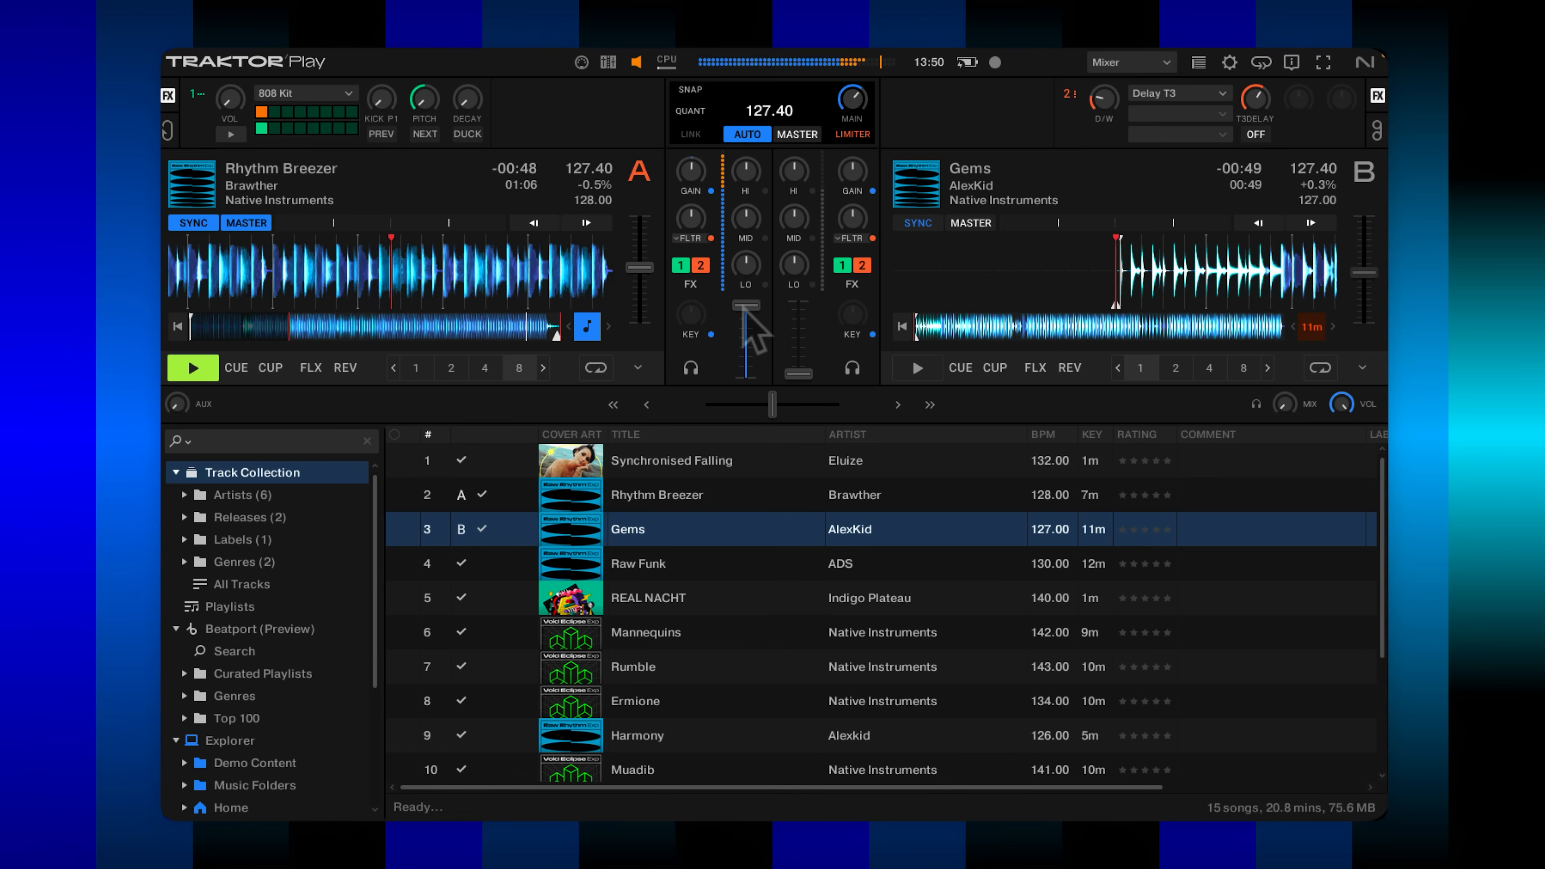
{"action": "scroll", "coordinate": [749, 304], "scroll_direction": "up", "scroll_amount": 3}
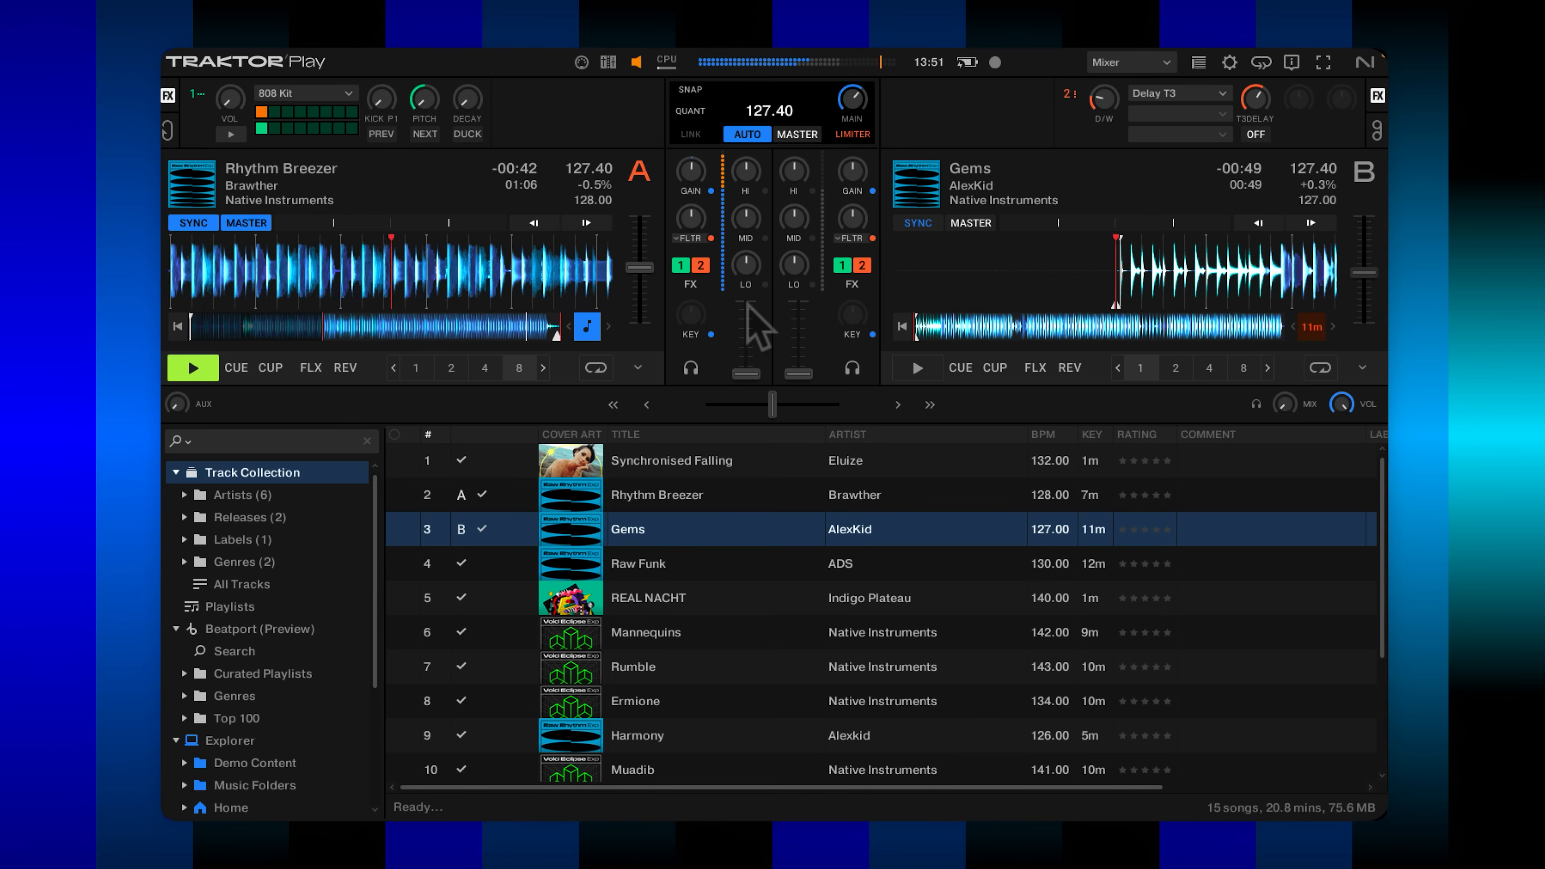
{"action": "left_click", "coordinate": [747, 304]}
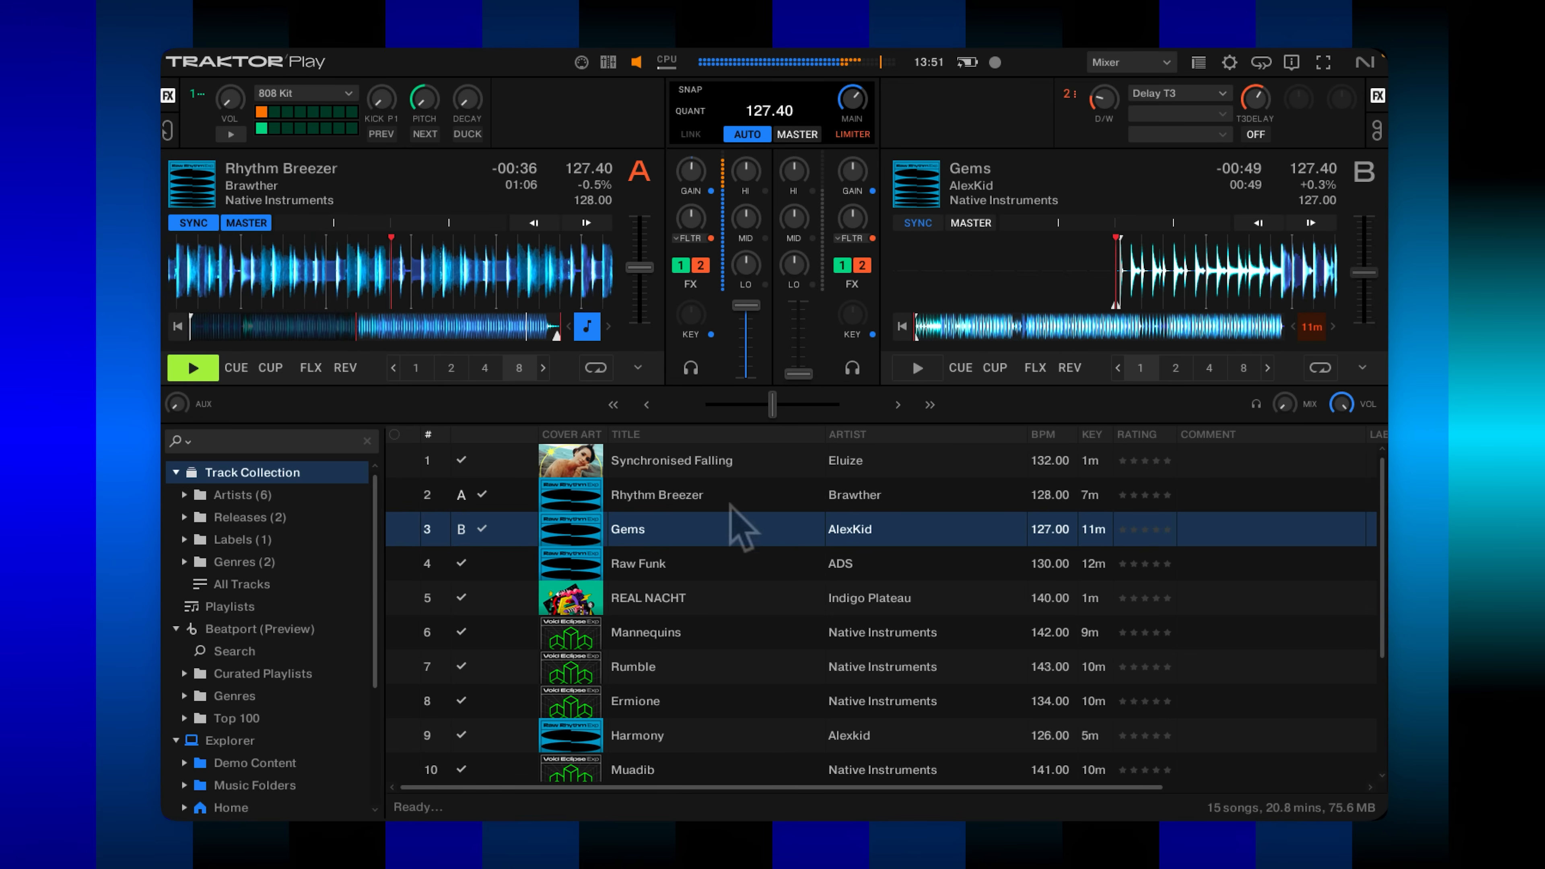
Start Gems on deck B in sync and mix it in, raising B's volume fader fully while lowering deck A's
{"action": "left_click_drag", "start_coordinate": [730, 517], "coordinate": [993, 301]}
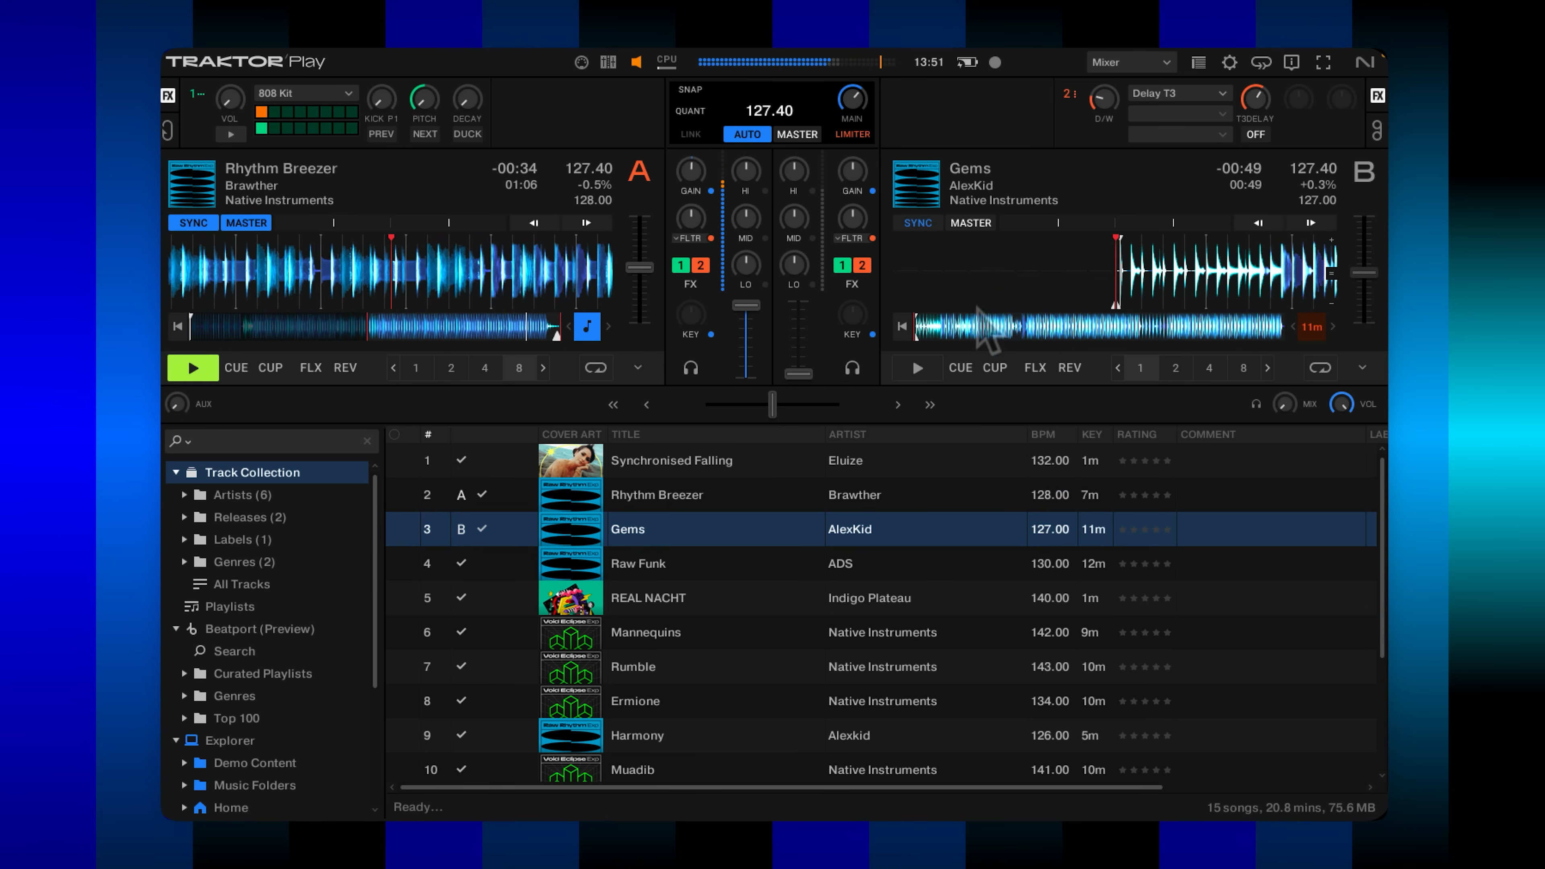
{"action": "left_click", "coordinate": [918, 368]}
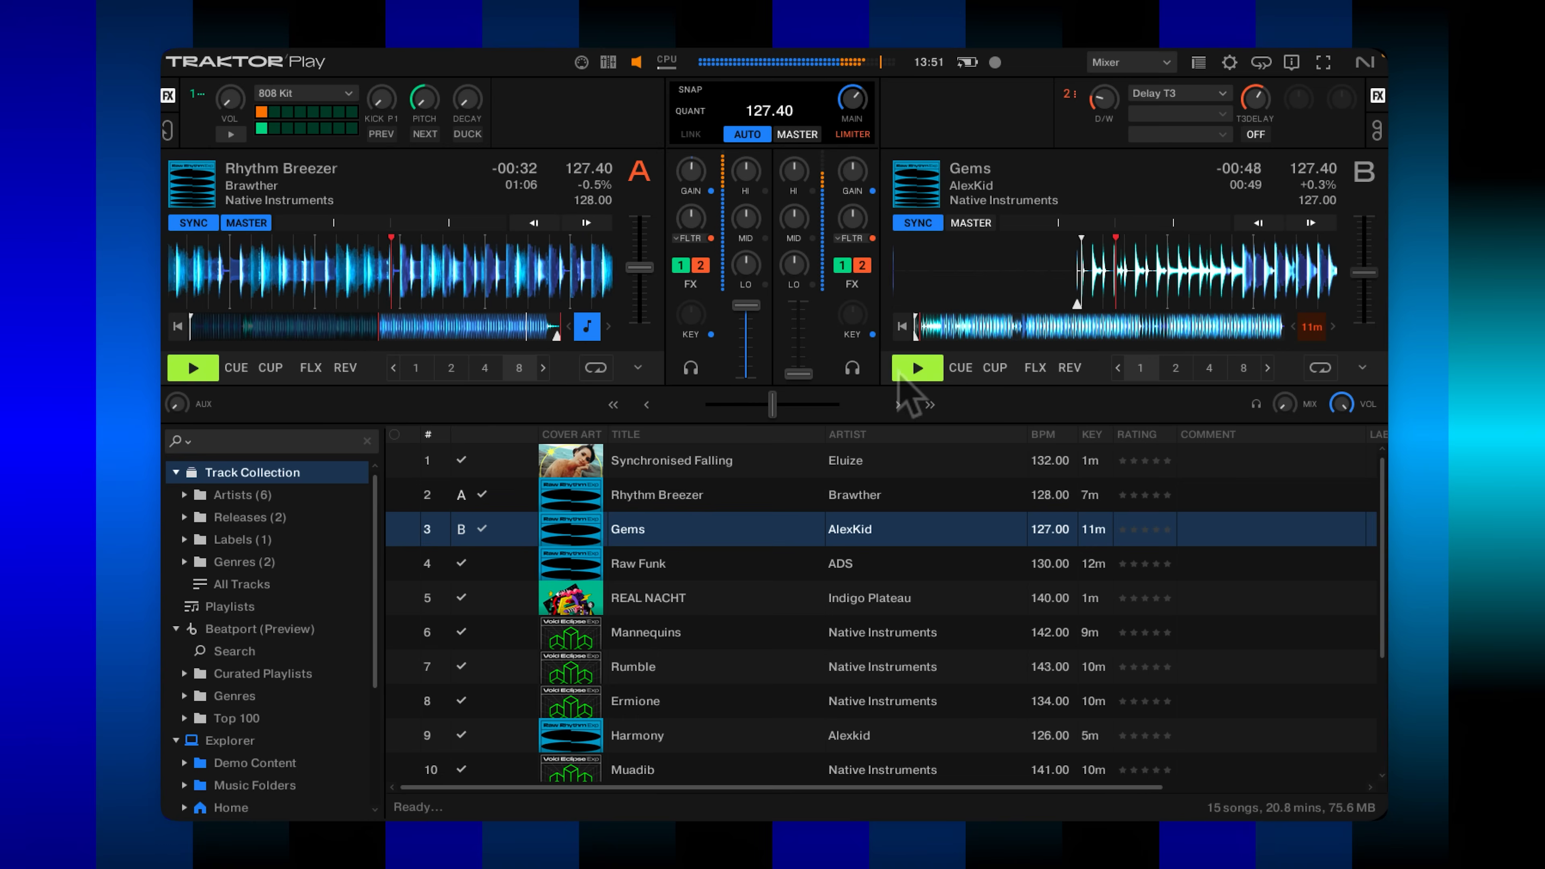
{"action": "left_click_drag", "start_coordinate": [735, 309], "coordinate": [799, 308]}
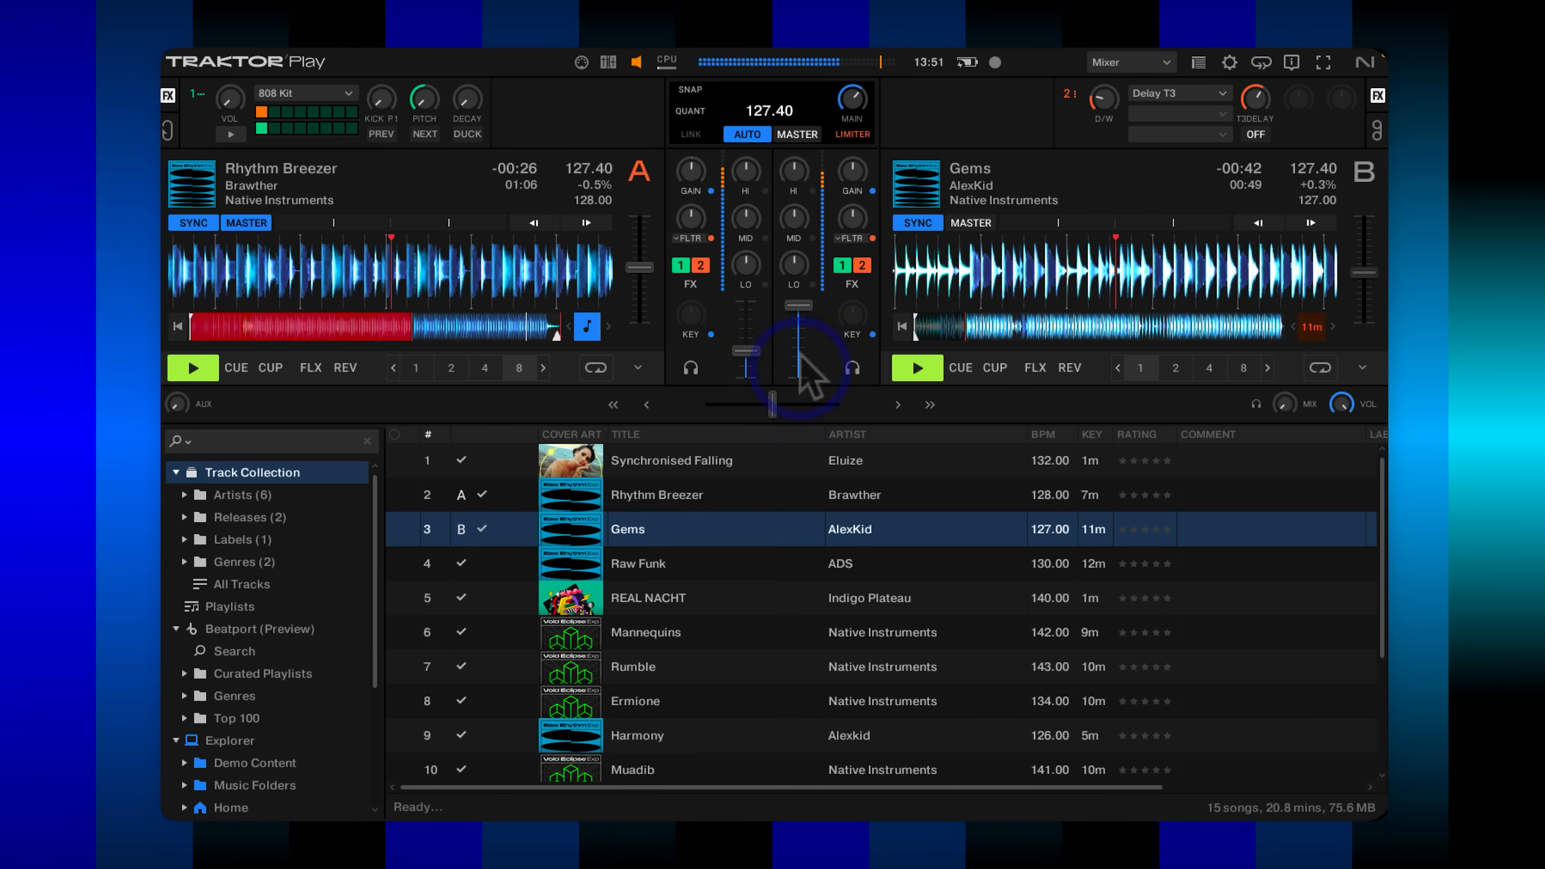
{"action": "left_click_drag", "start_coordinate": [746, 351], "coordinate": [745, 316]}
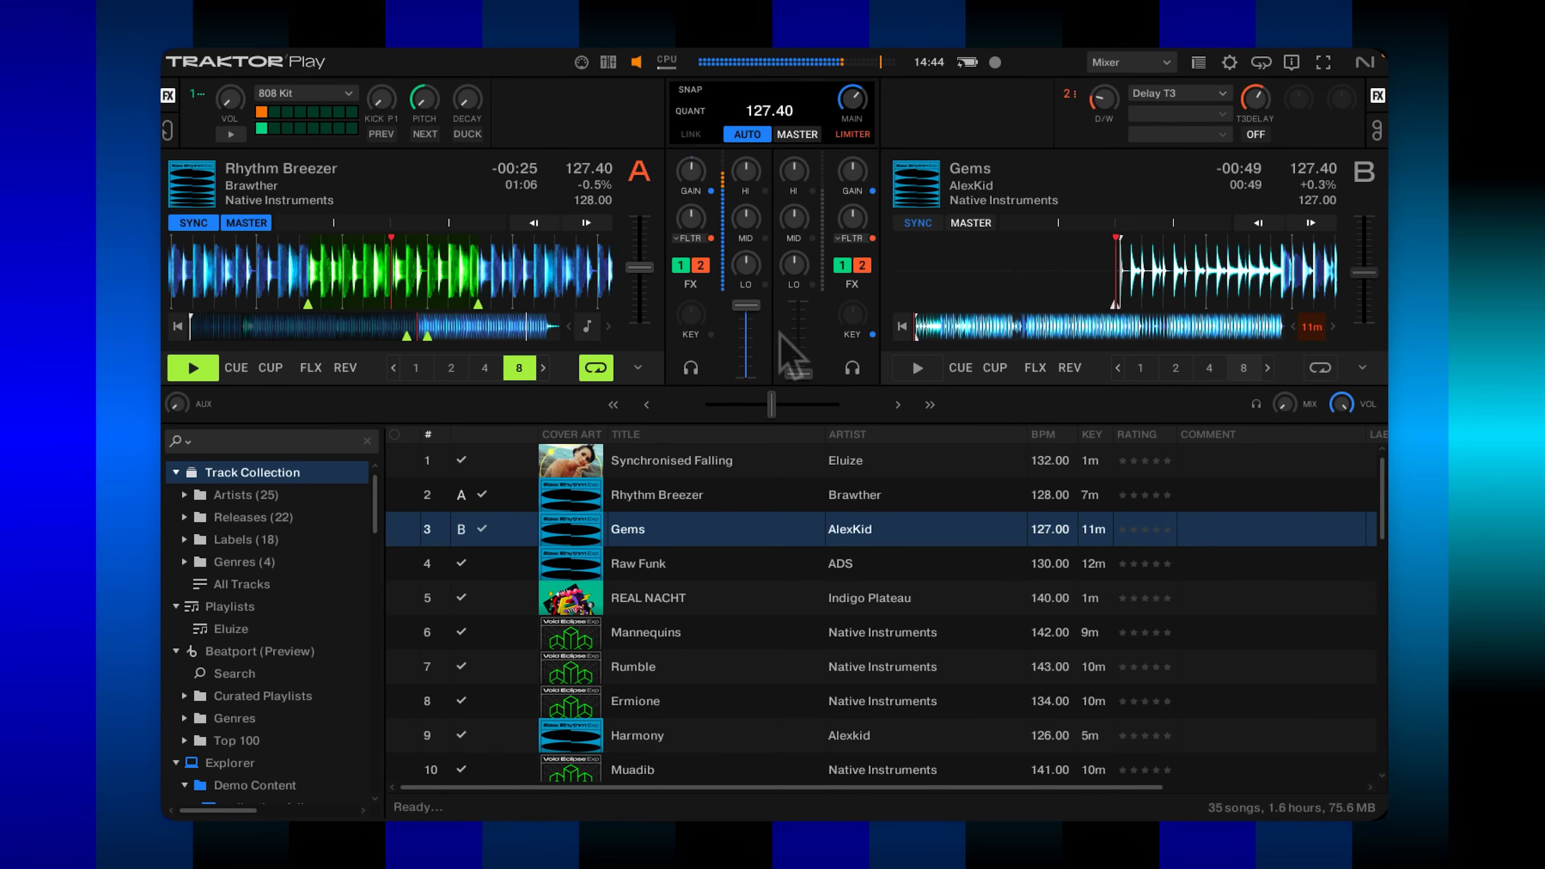
Play Gems on deck B over deck A's 8-beat loop and transition to it with the channel volume faders
{"action": "left_click", "coordinate": [915, 368]}
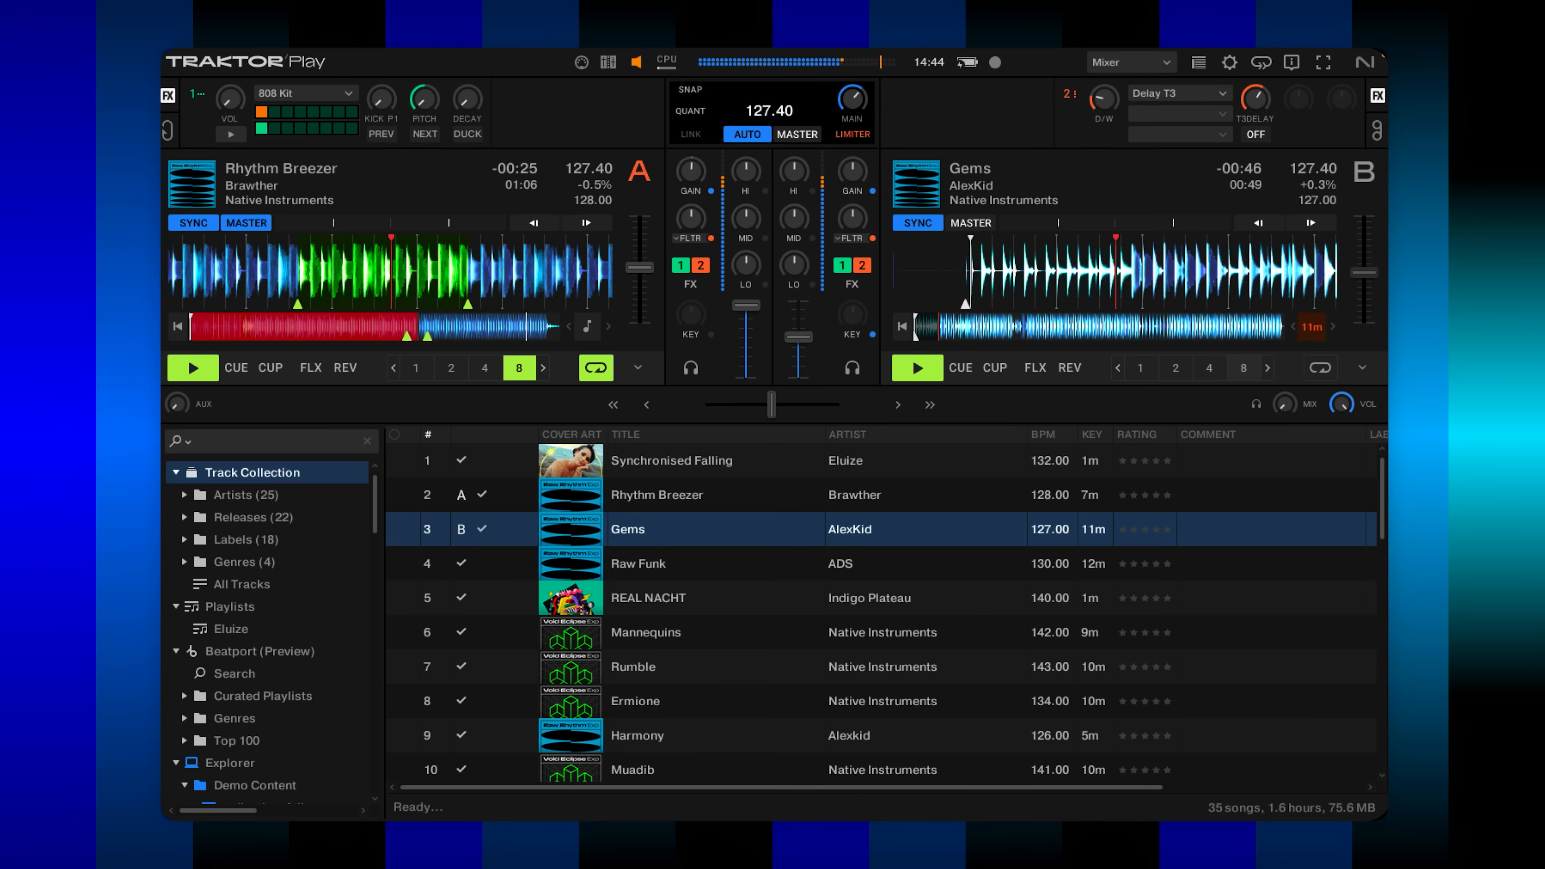
{"action": "left_click_drag", "start_coordinate": [802, 331], "coordinate": [746, 374]}
Load Raw Funk into deck A, start it in sync, and blend it with deck B using the channel volume faders
{"action": "left_click_drag", "start_coordinate": [705, 563], "coordinate": [395, 274]}
{"action": "left_click", "coordinate": [198, 369]}
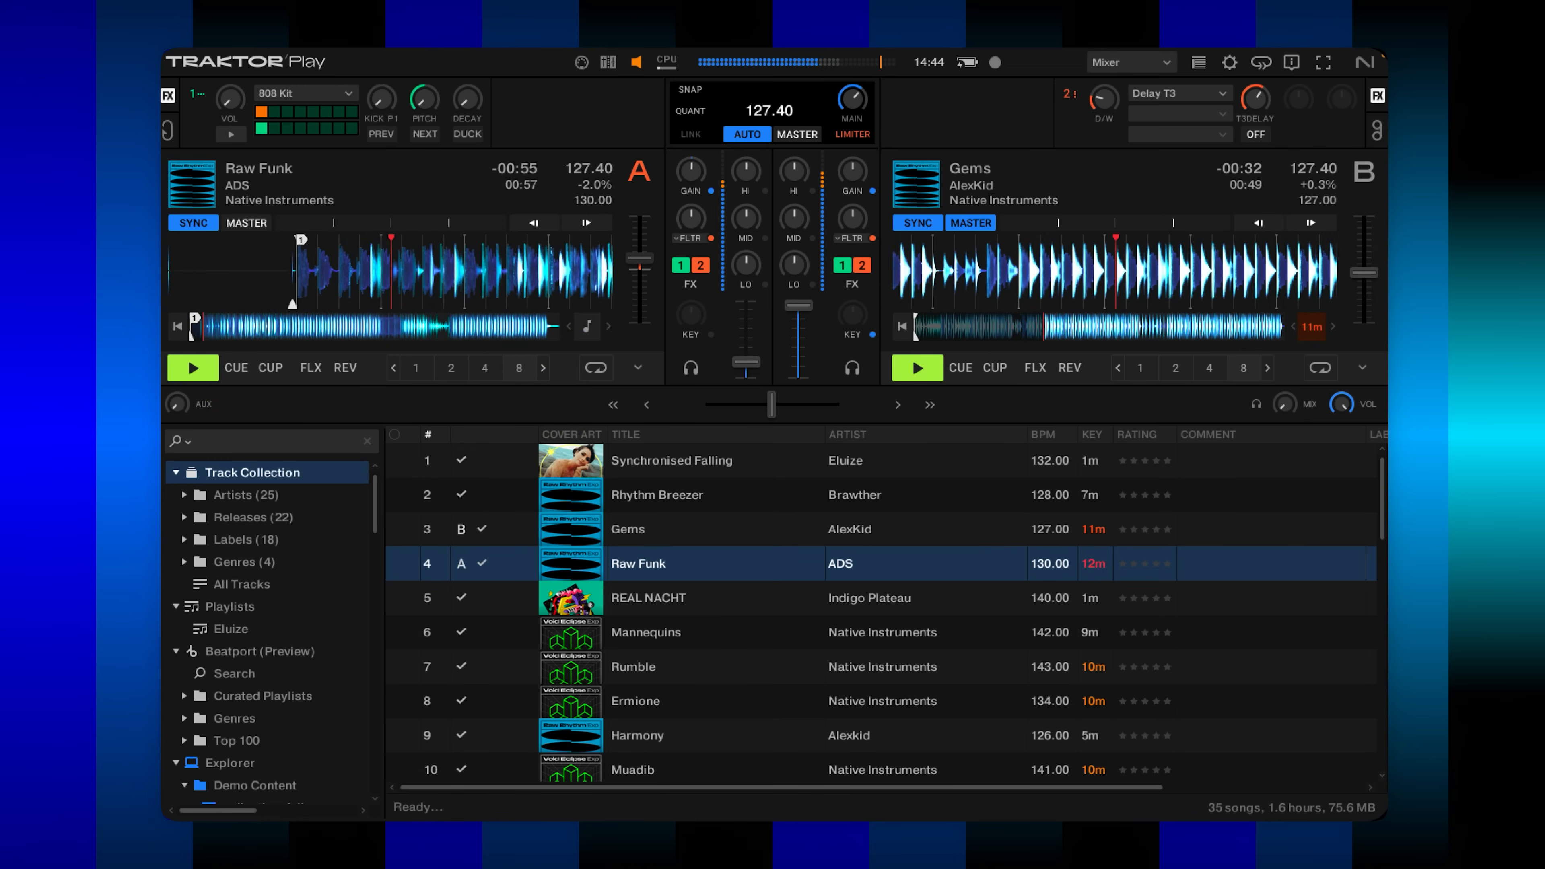
{"action": "left_click_drag", "start_coordinate": [745, 341], "coordinate": [799, 346]}
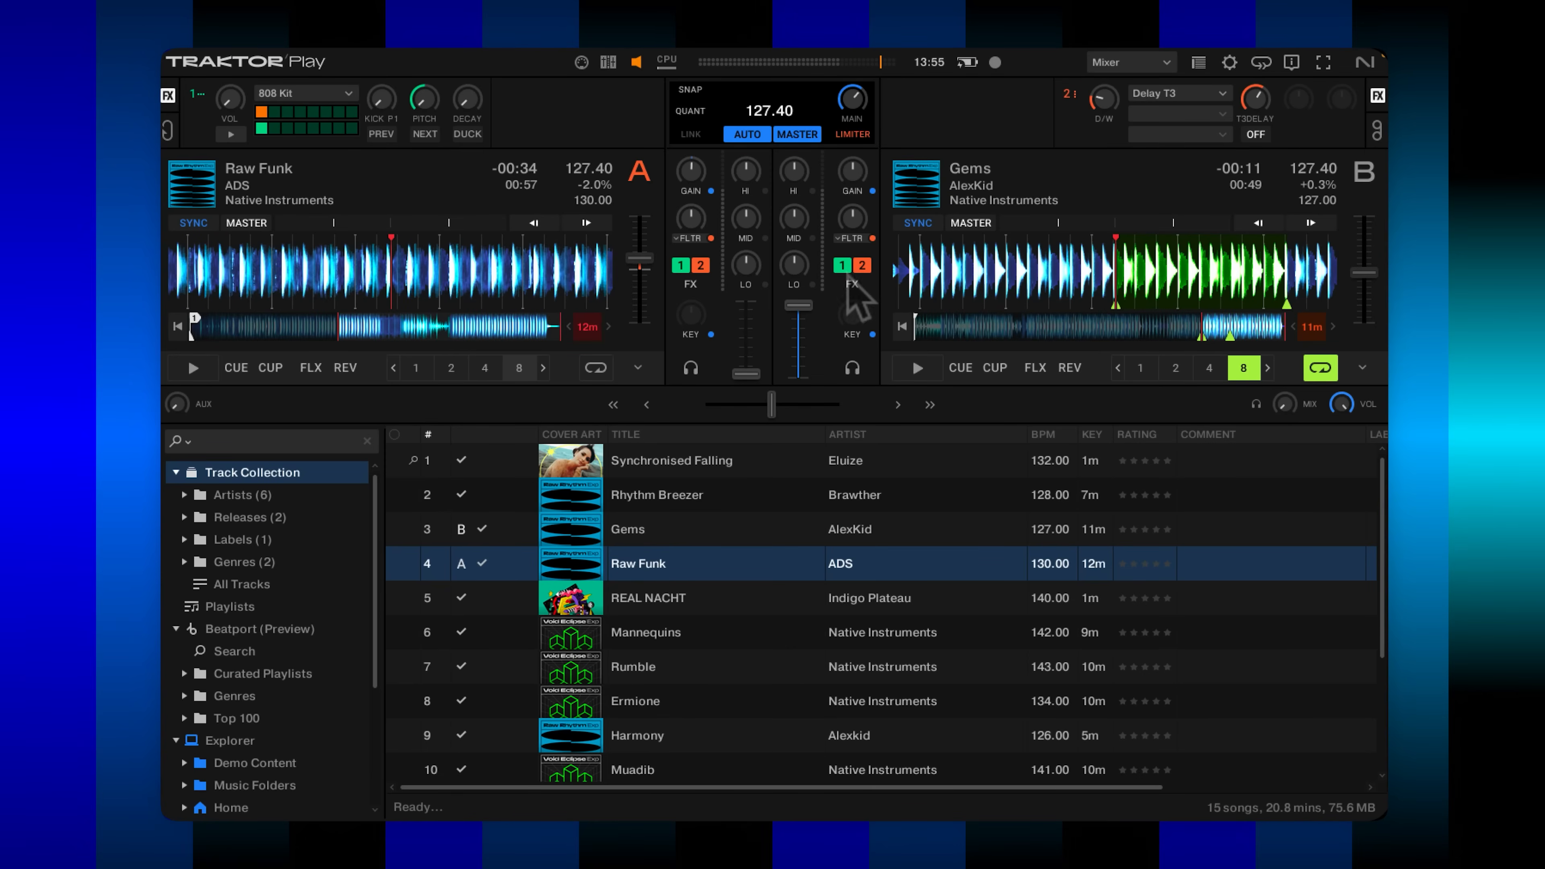
Start Gems on deck B, then lower its high, mid and low EQs in turn and reset each to neutral
{"action": "left_click", "coordinate": [925, 367]}
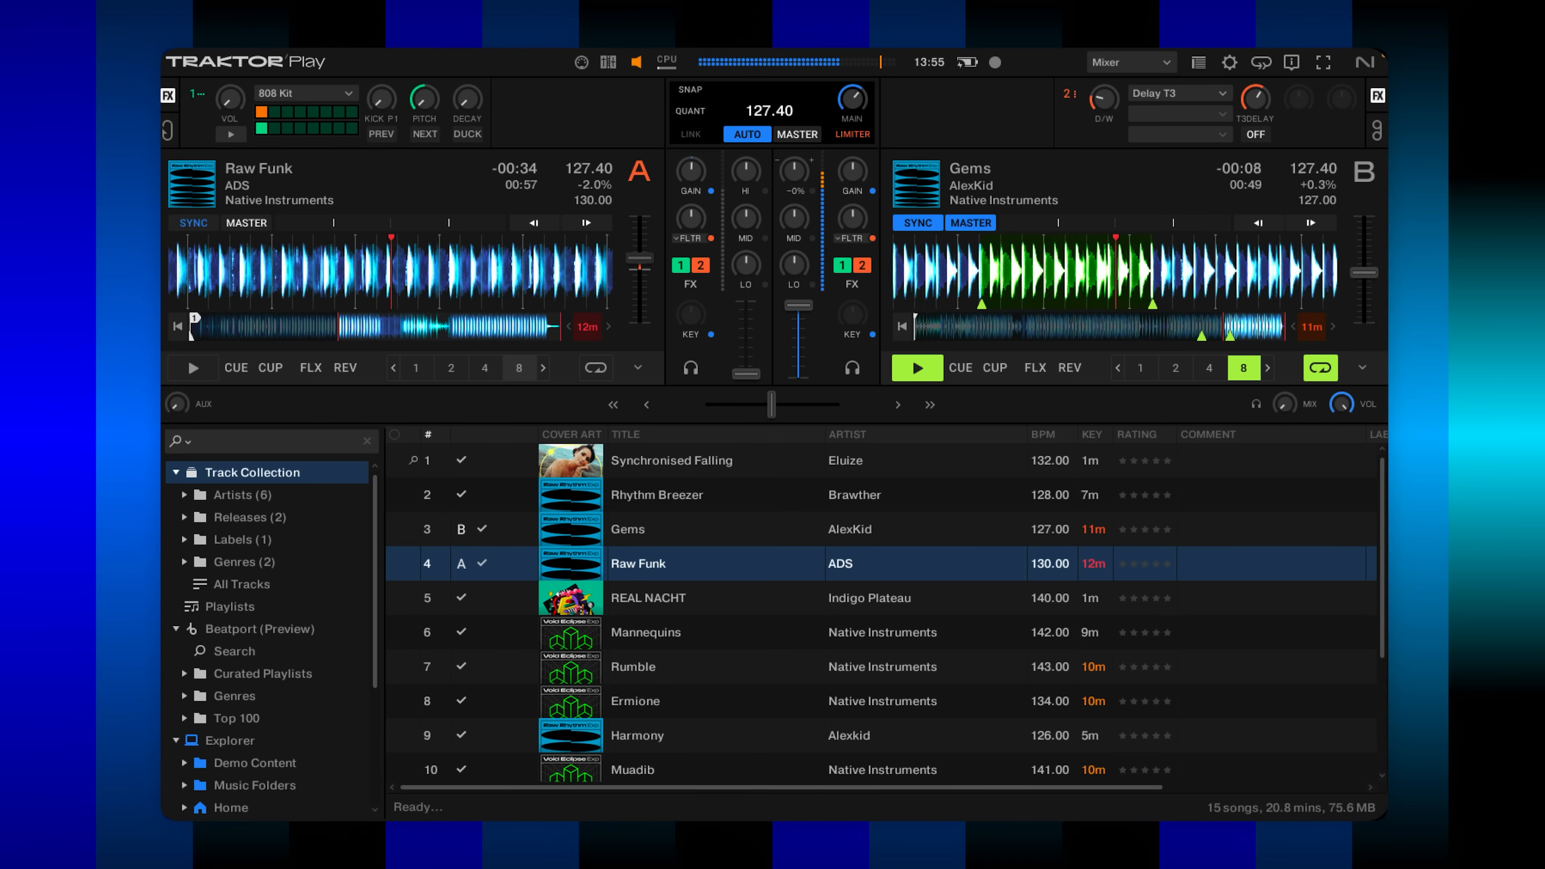
{"action": "left_click_drag", "start_coordinate": [796, 163], "coordinate": [796, 201]}
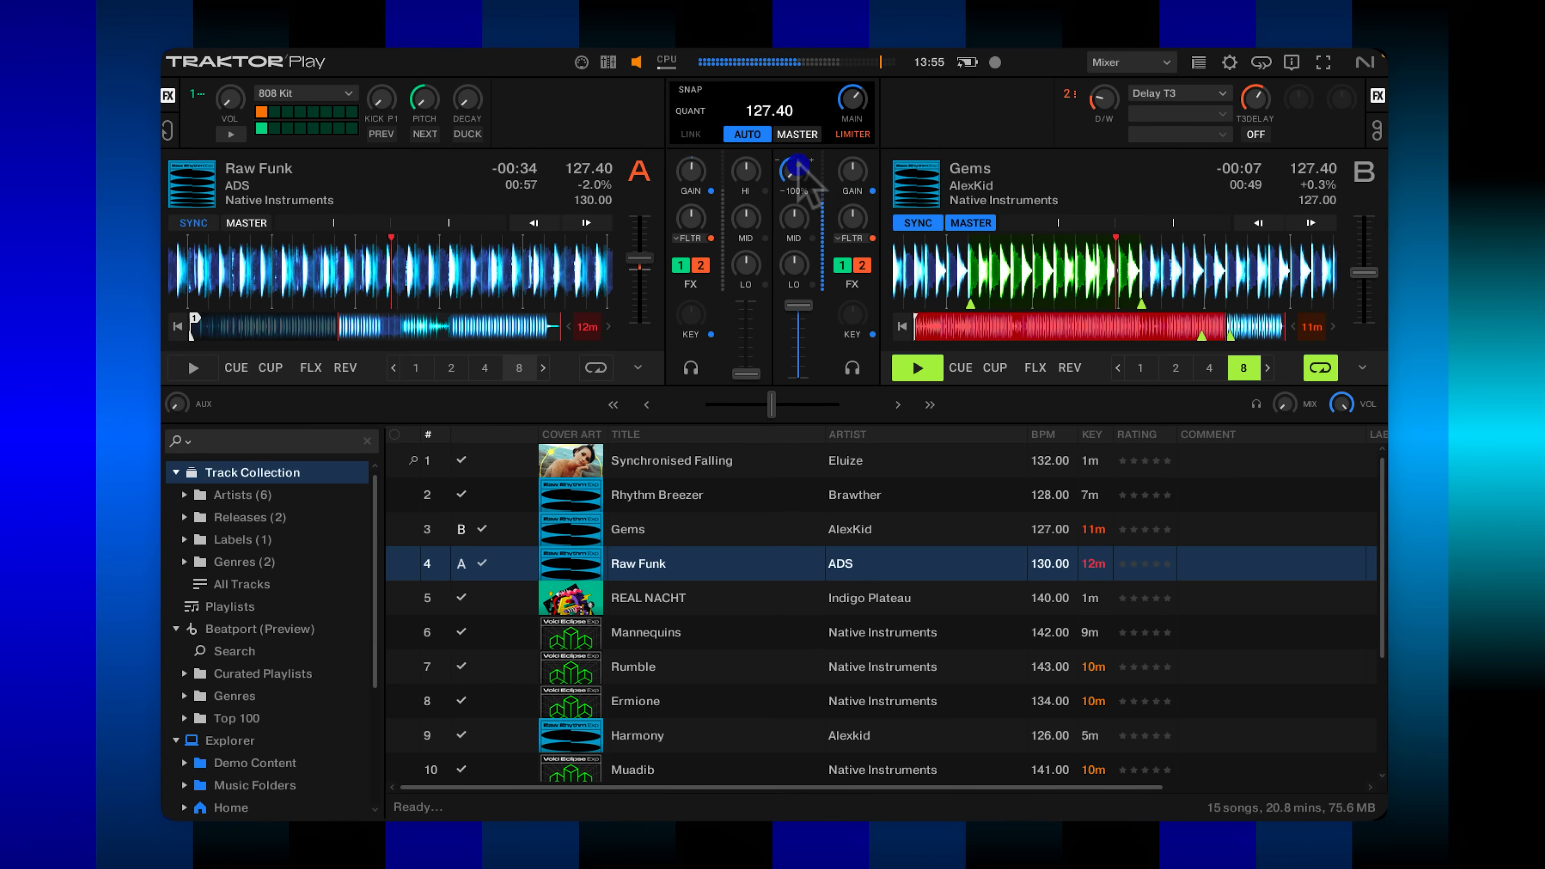
{"action": "double_click", "coordinate": [798, 164]}
{"action": "left_click_drag", "start_coordinate": [799, 223], "coordinate": [799, 231]}
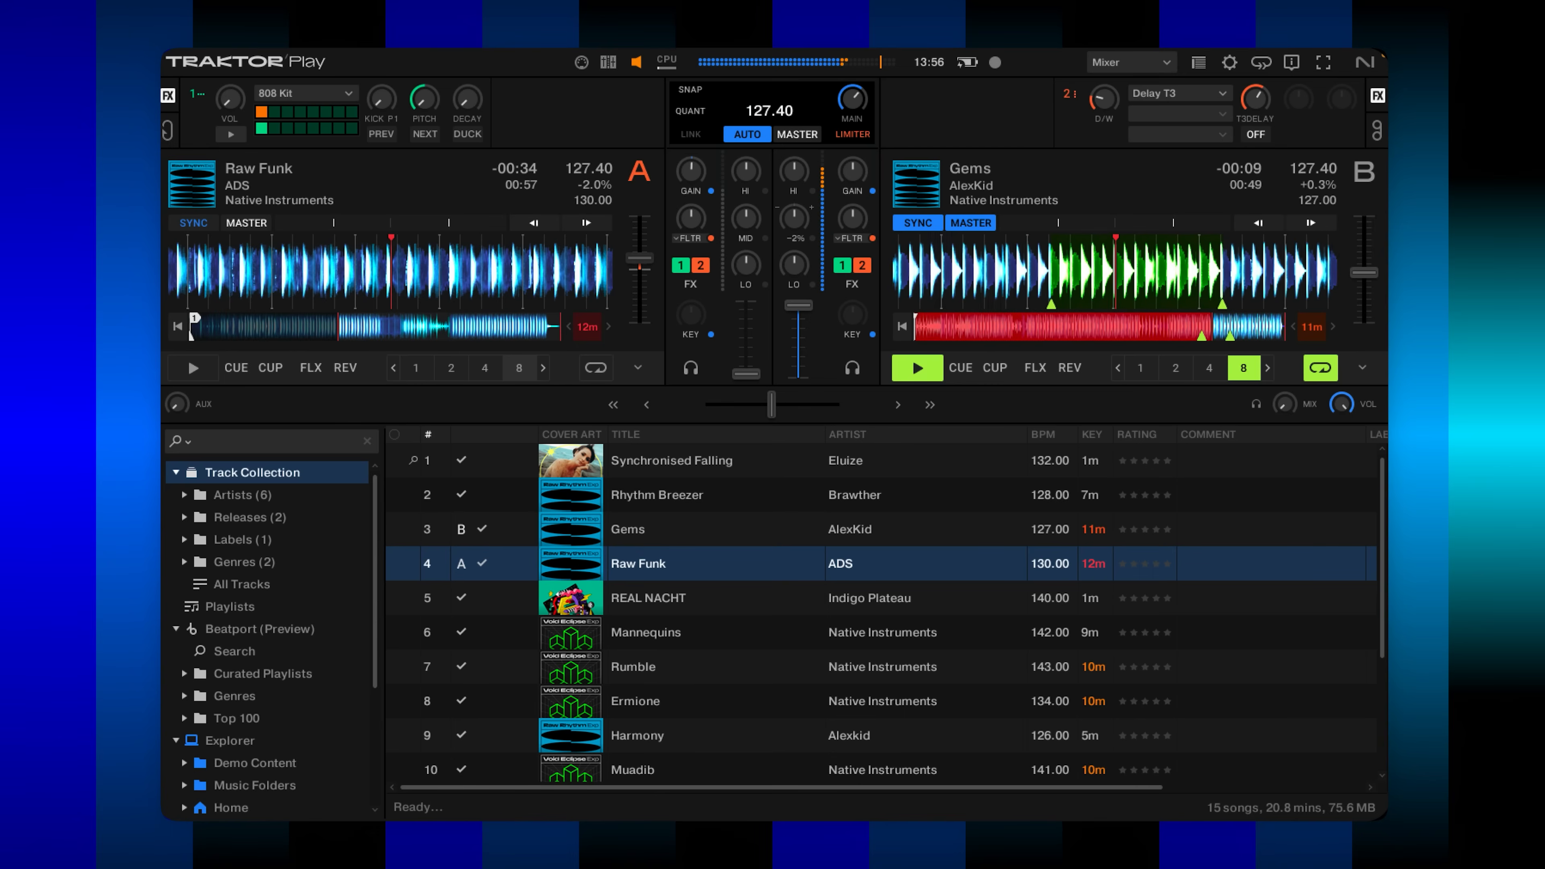
{"action": "double_click", "coordinate": [800, 227]}
{"action": "left_click_drag", "start_coordinate": [796, 262], "coordinate": [798, 269]}
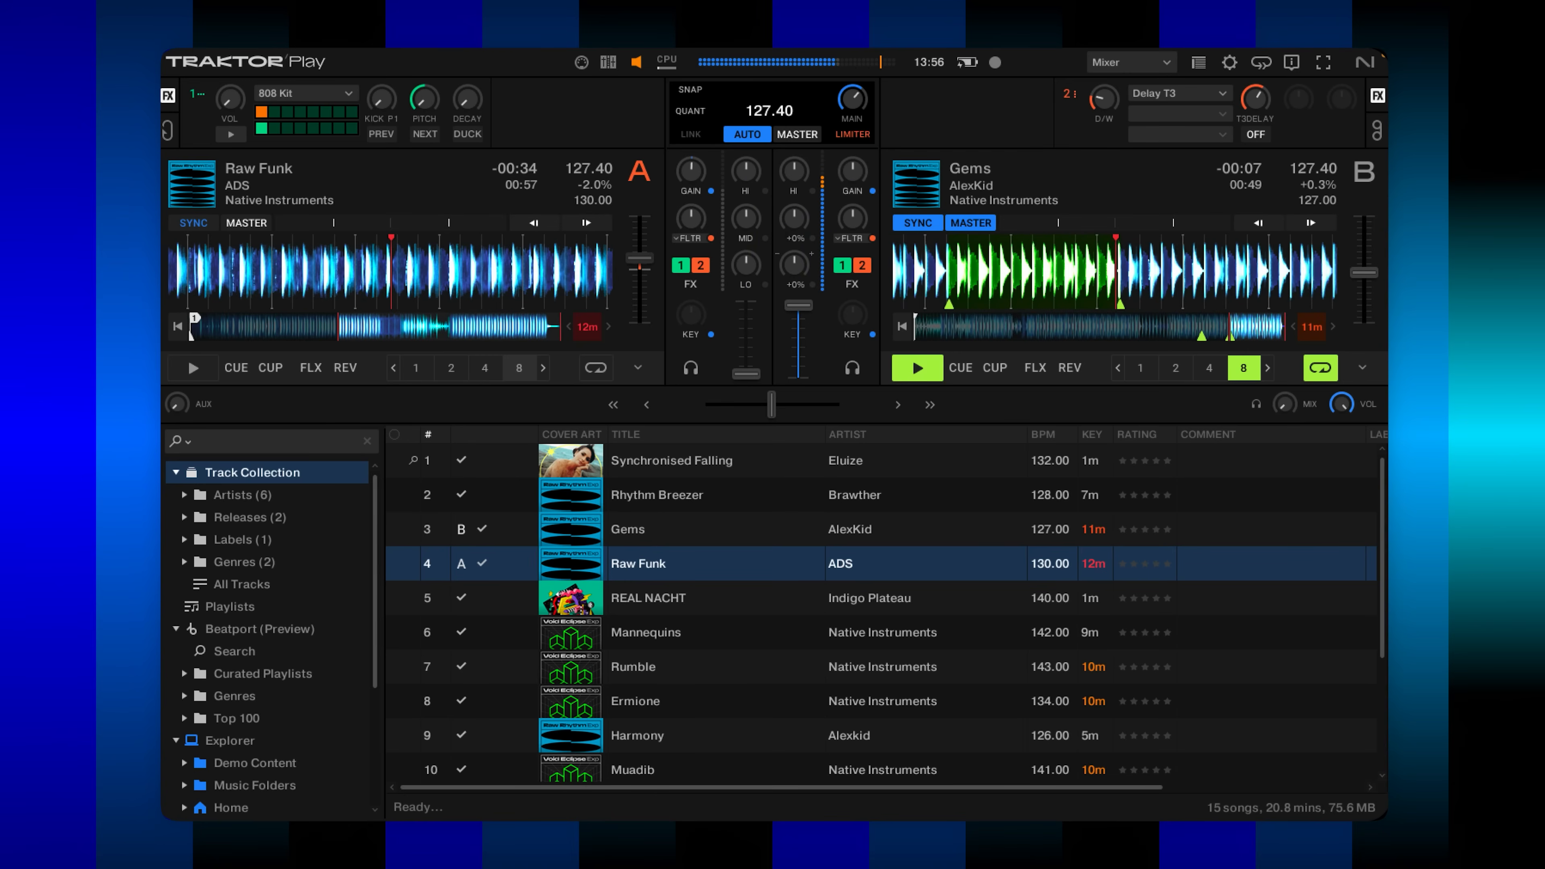
{"action": "double_click", "coordinate": [797, 262]}
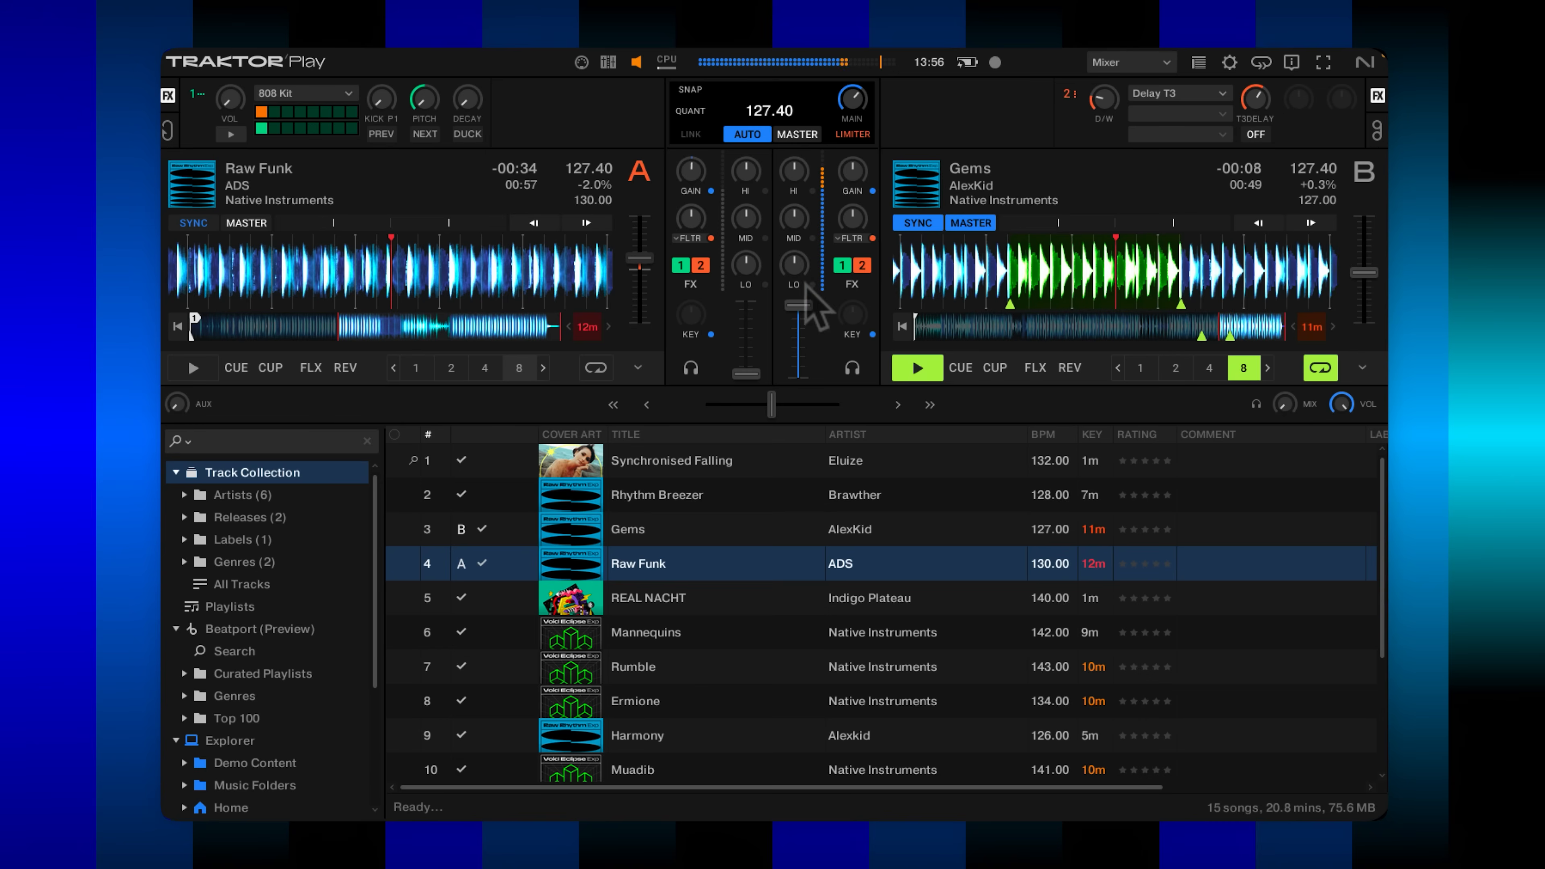
Mix in Raw Funk on deck A with its low EQ cut, swapping the bass from deck B and raising A's volume fader fully
{"action": "left_click", "coordinate": [196, 369]}
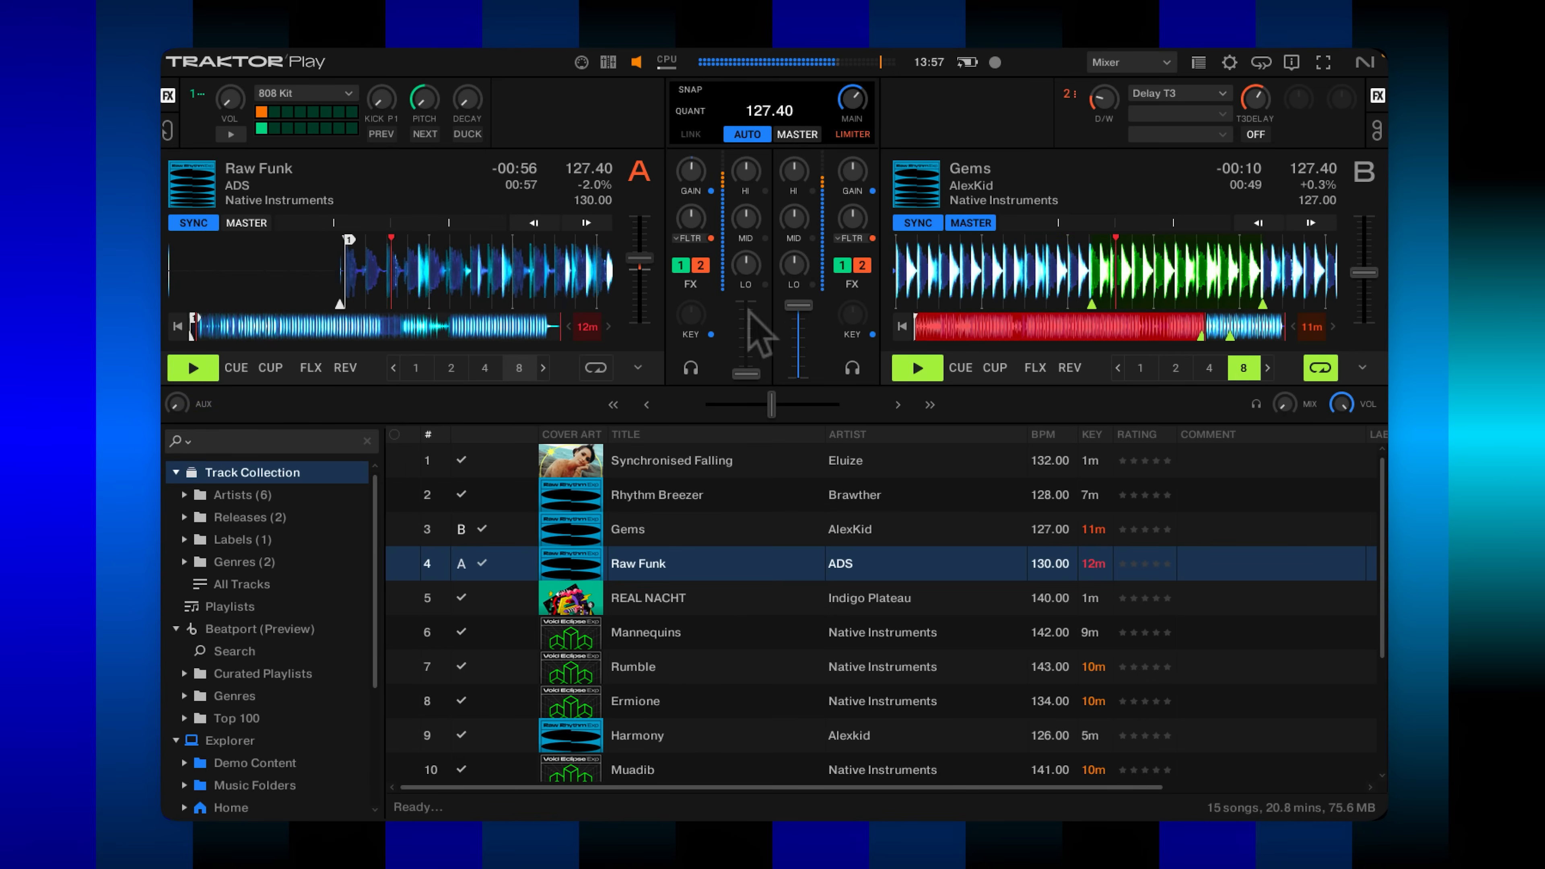
{"action": "left_click_drag", "start_coordinate": [745, 265], "coordinate": [745, 311]}
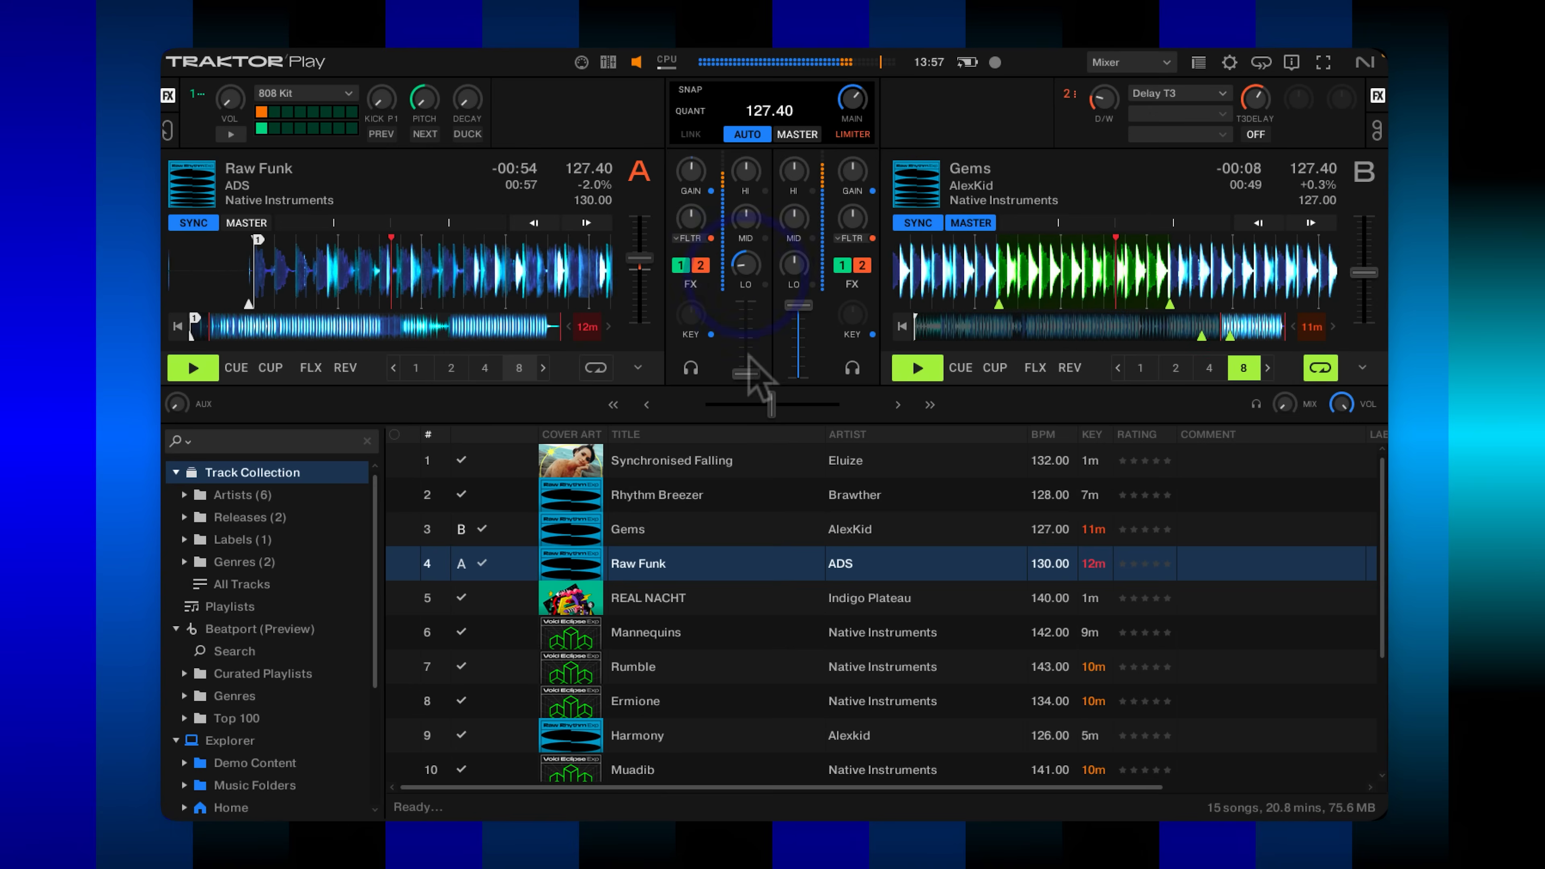
{"action": "left_click_drag", "start_coordinate": [746, 374], "coordinate": [746, 318]}
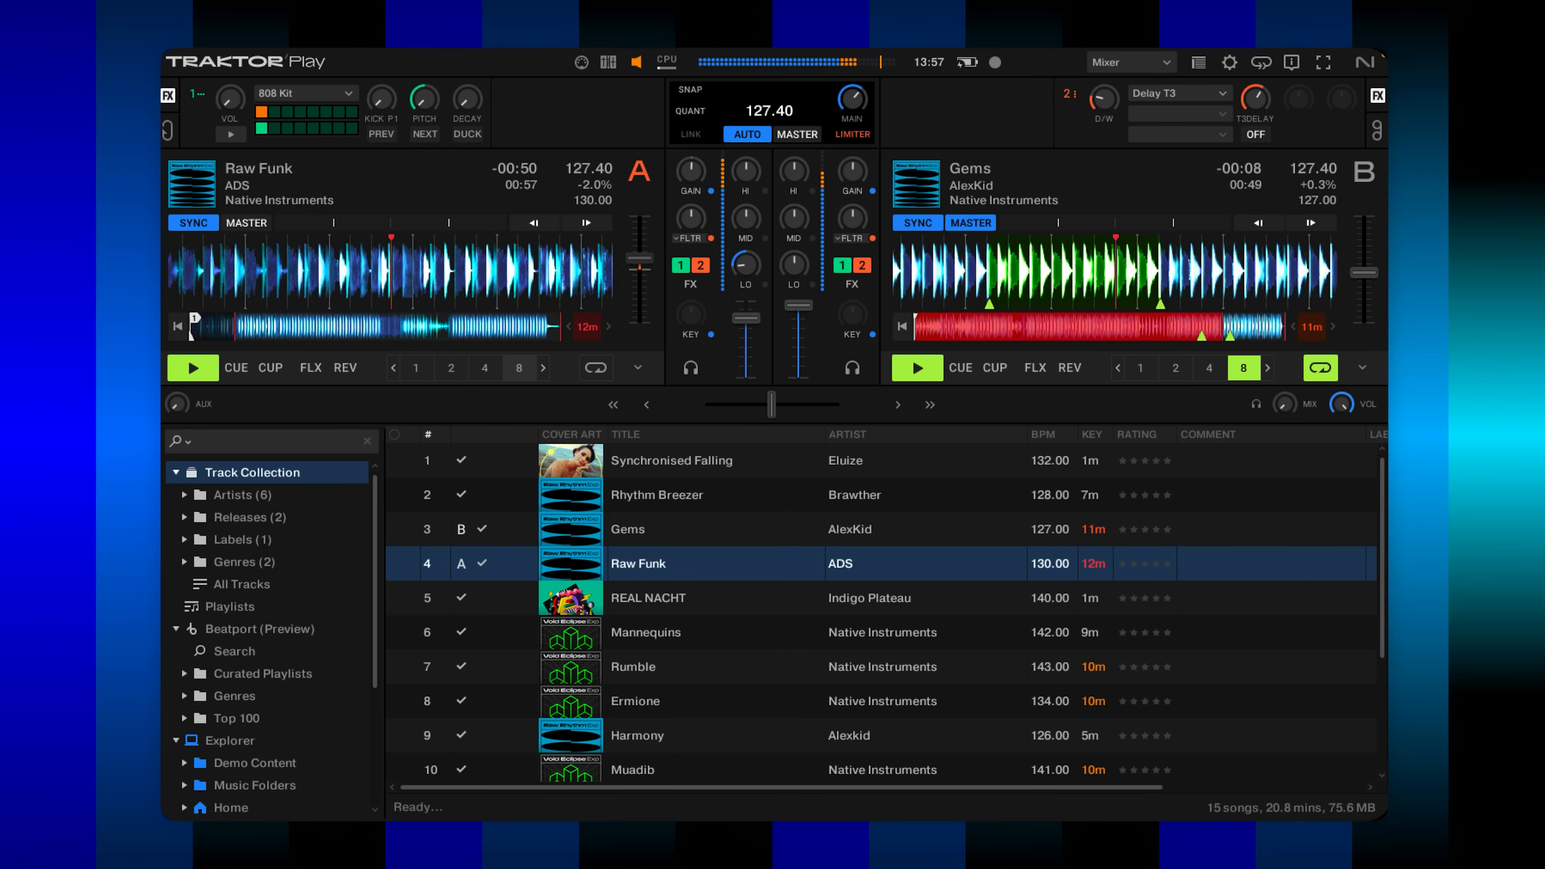
{"action": "left_click_drag", "start_coordinate": [804, 268], "coordinate": [754, 247]}
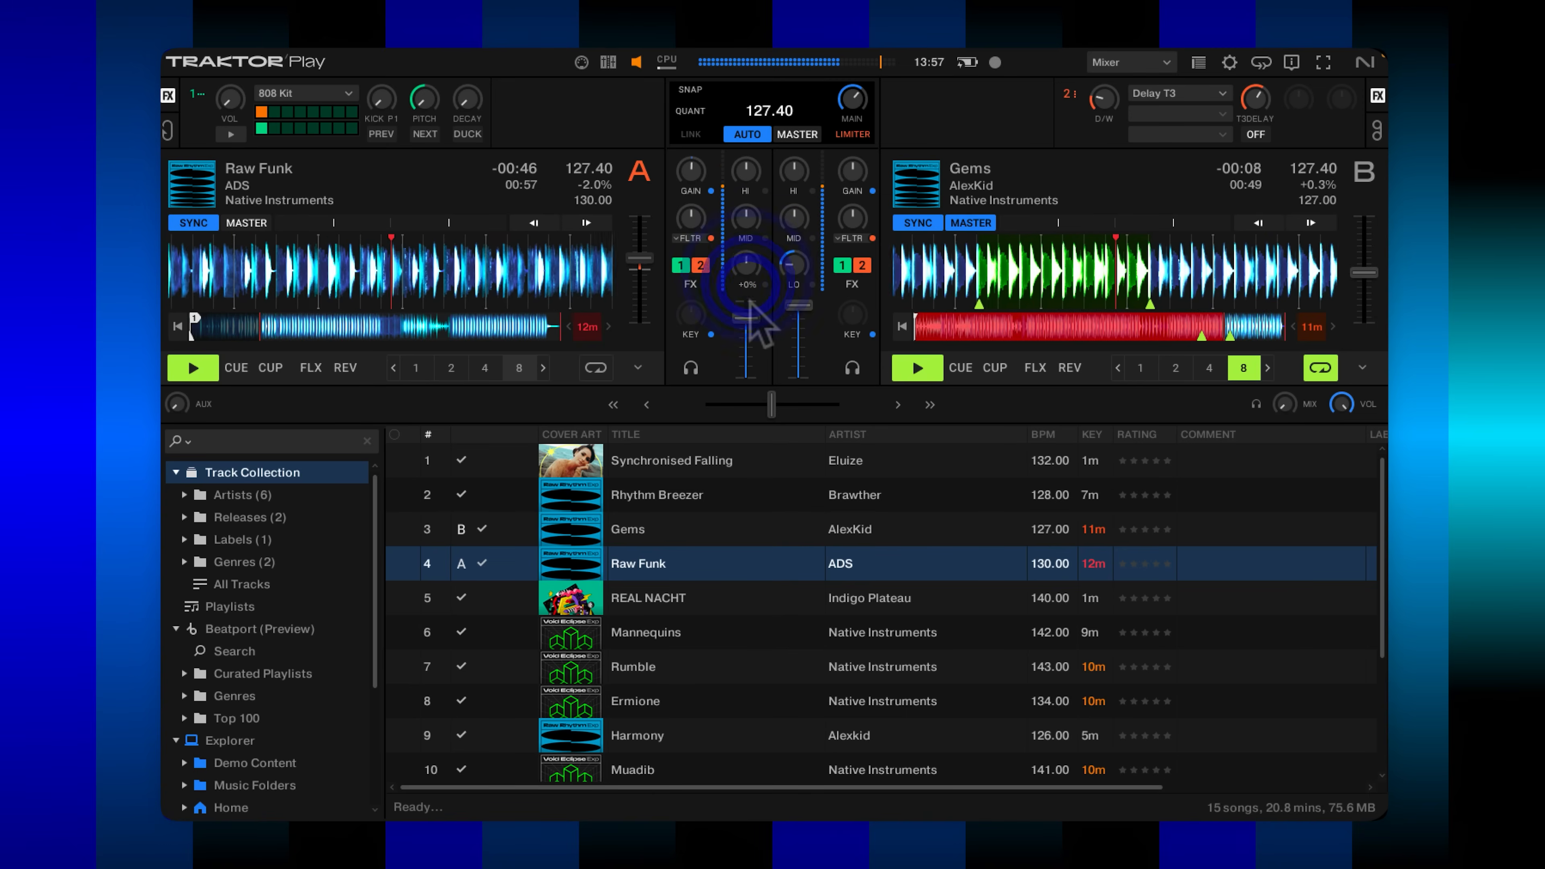
{"action": "left_click_drag", "start_coordinate": [750, 319], "coordinate": [750, 305]}
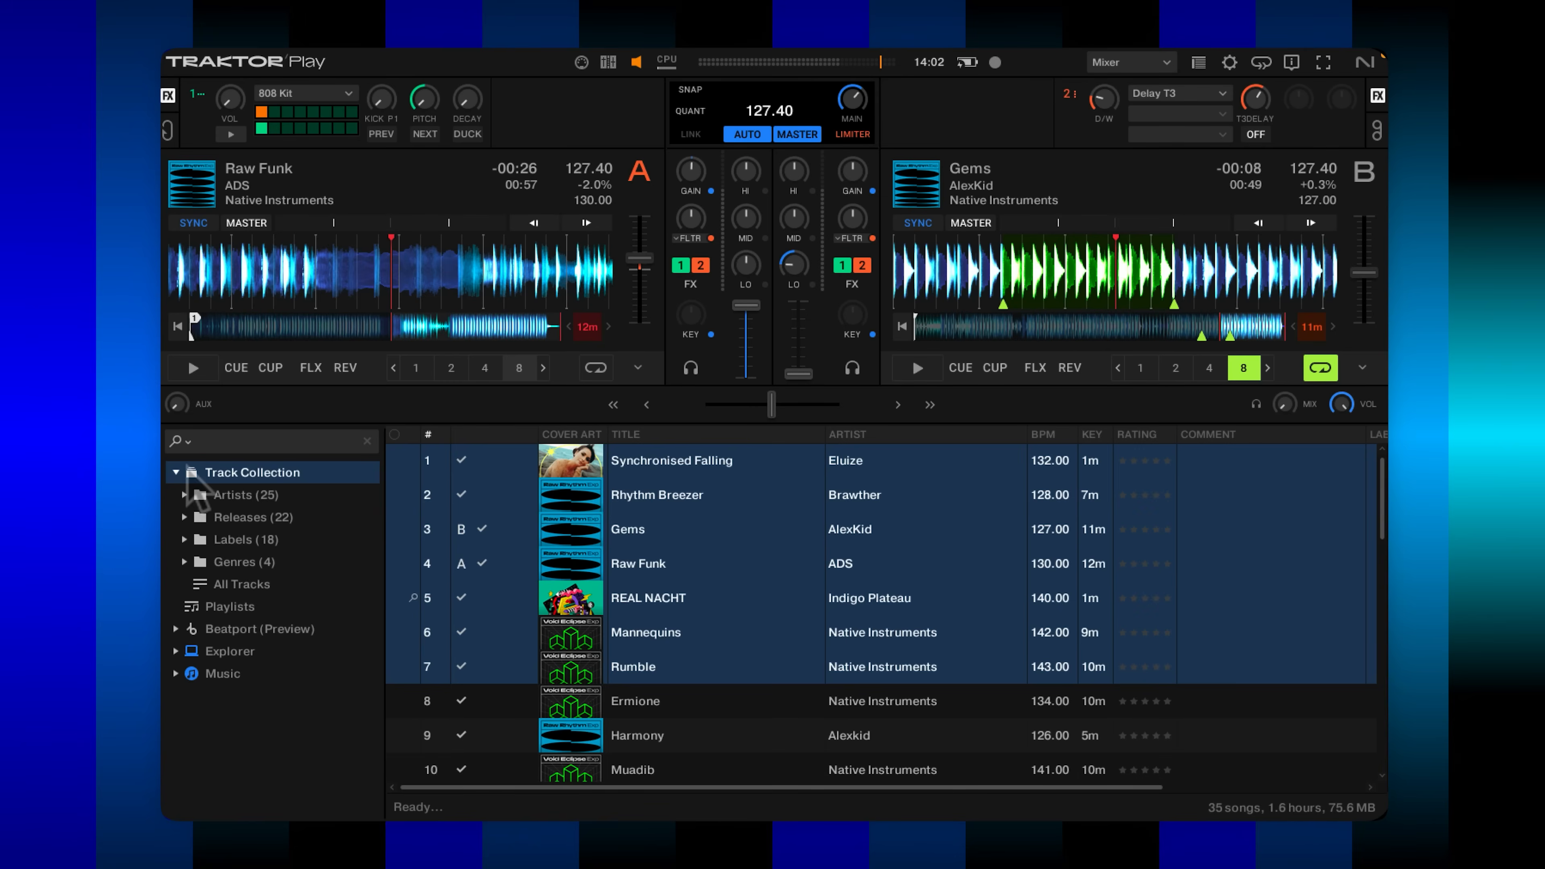
Look through the Artists folder in the Track Collection and display All Tracks
{"action": "left_click", "coordinate": [190, 490]}
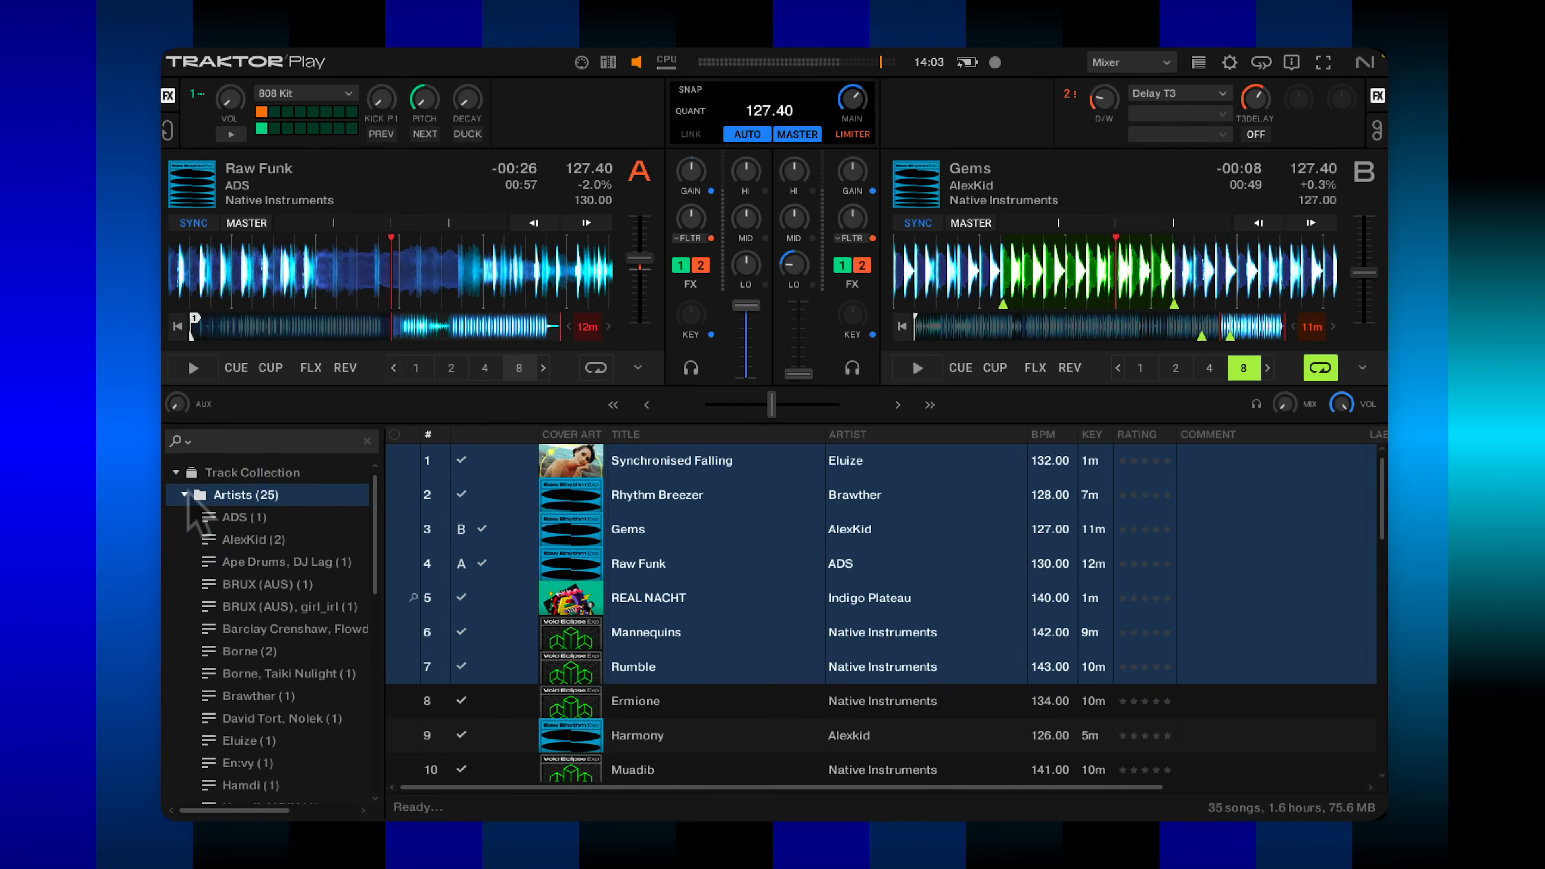
{"action": "left_click", "coordinate": [185, 494]}
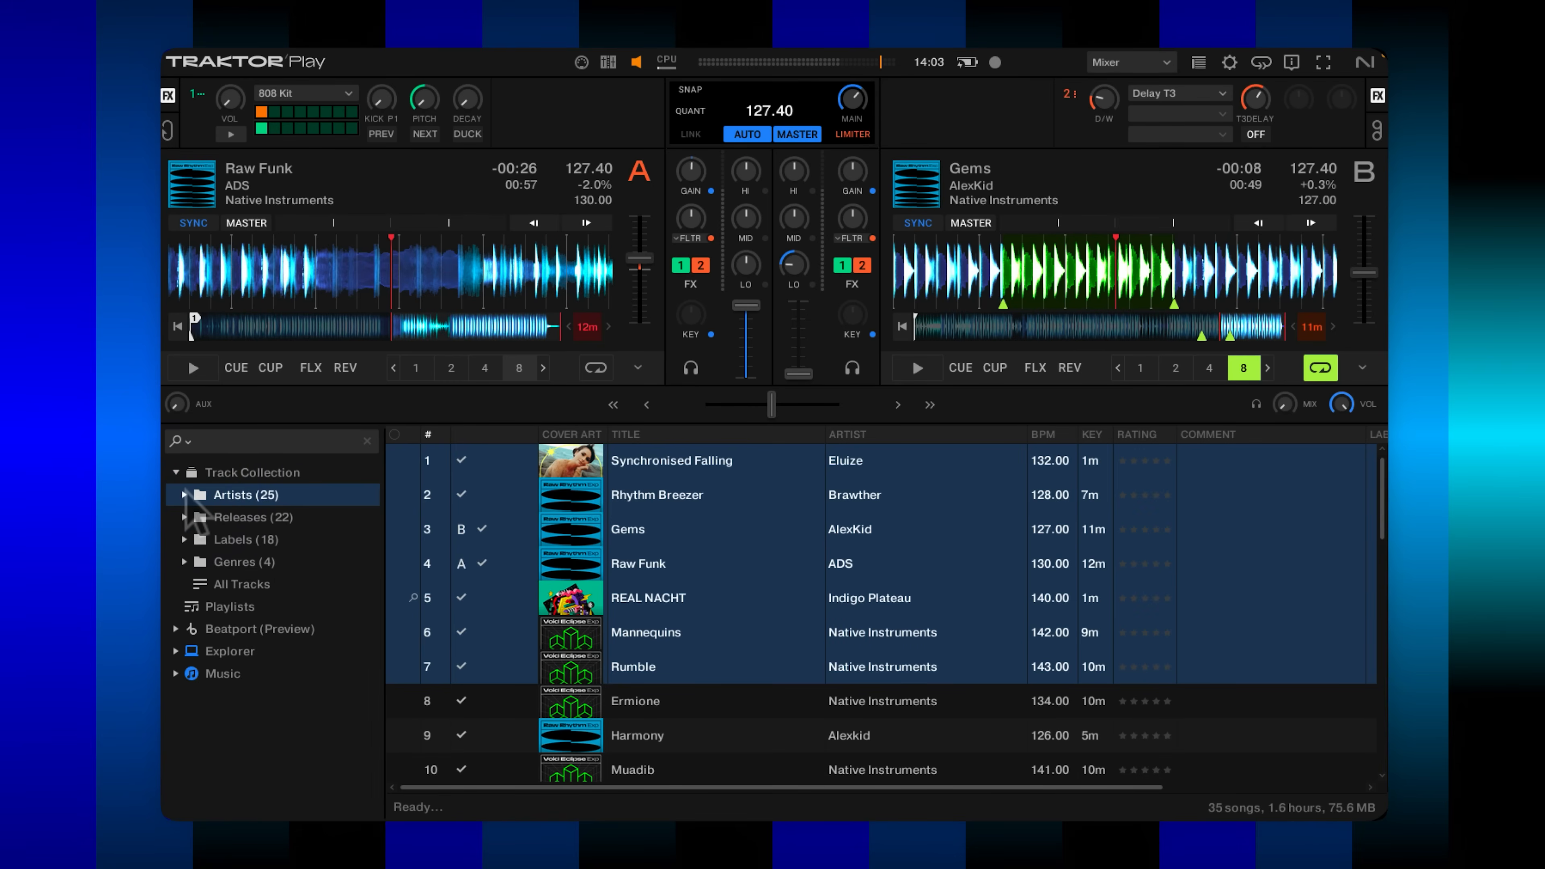
{"action": "left_click", "coordinate": [225, 585]}
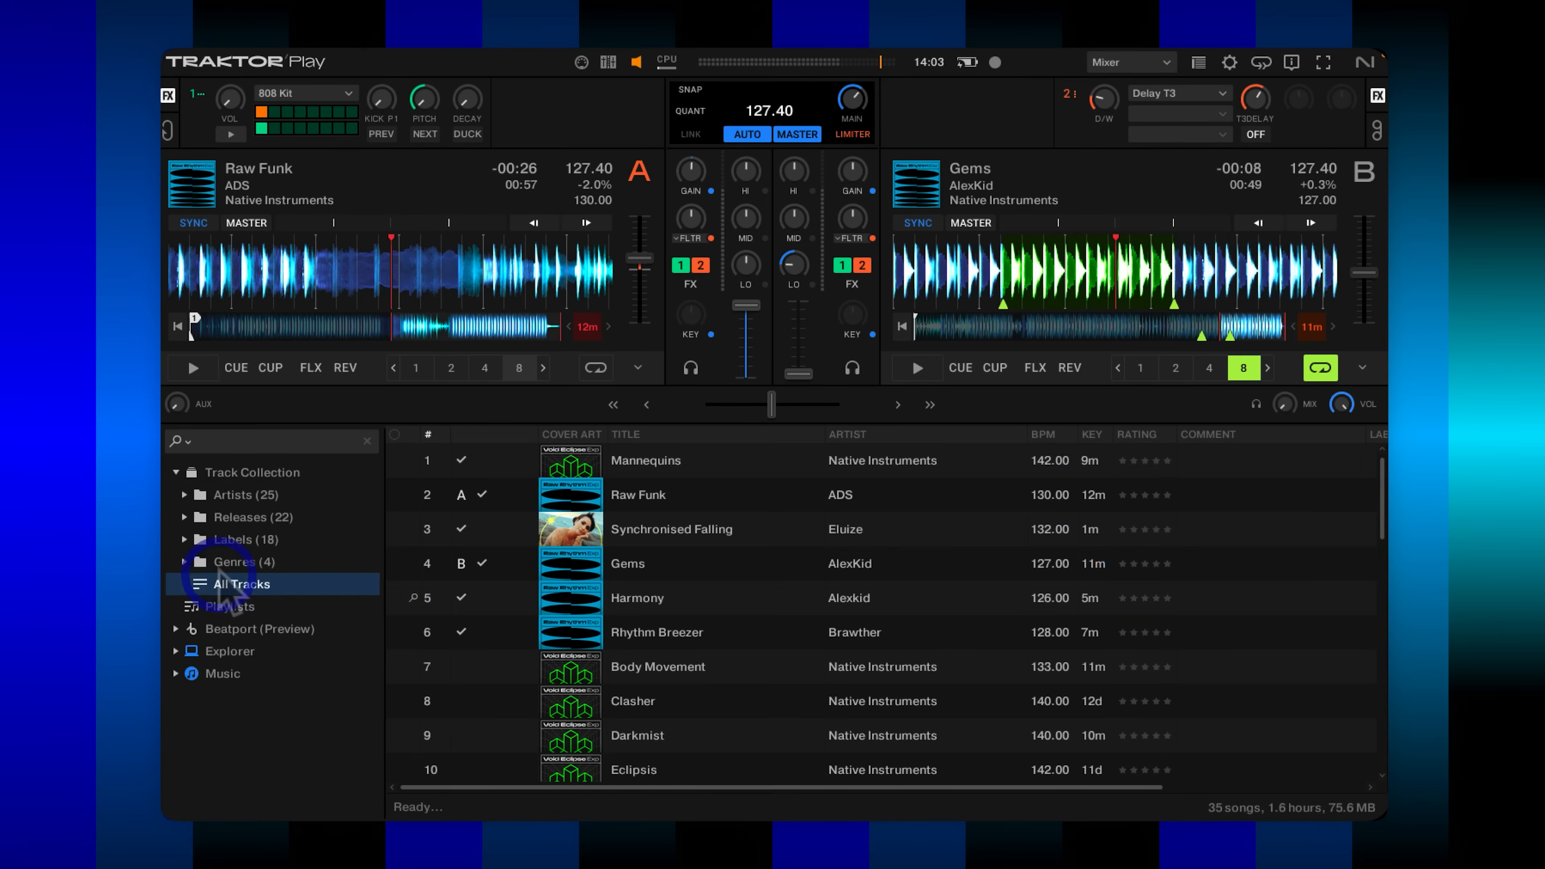
Browse Beatport's Curated Playlists and view the 2025's Best Tracks playlist in the 140 / Deep Dubstep genre folder
{"action": "left_click", "coordinate": [191, 627]}
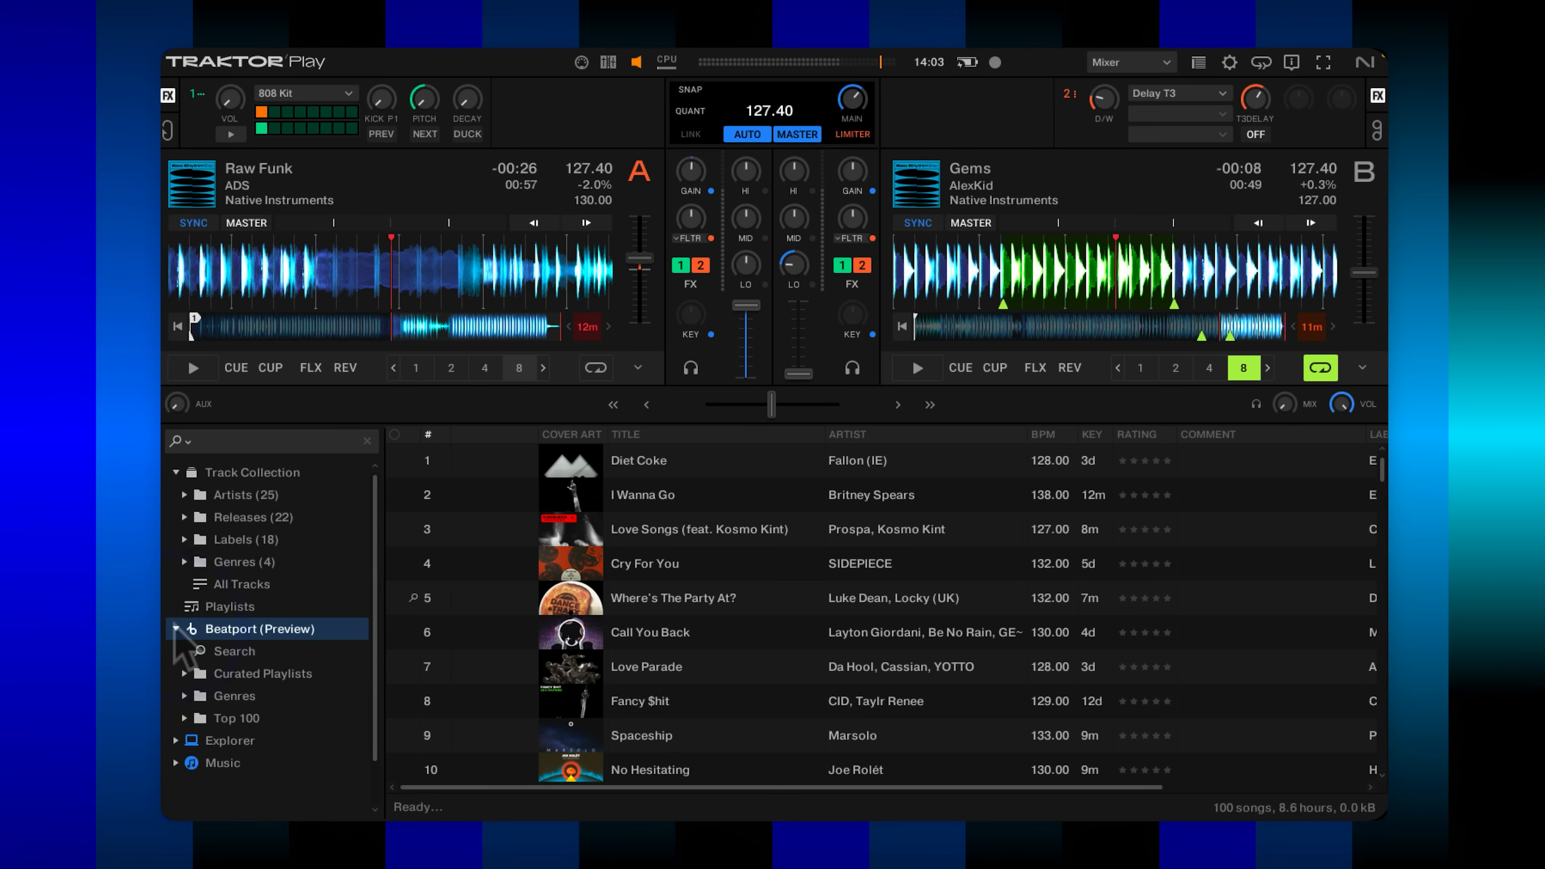
{"action": "scroll", "coordinate": [199, 662], "scroll_direction": "down", "scroll_amount": 2}
{"action": "left_click", "coordinate": [185, 630]}
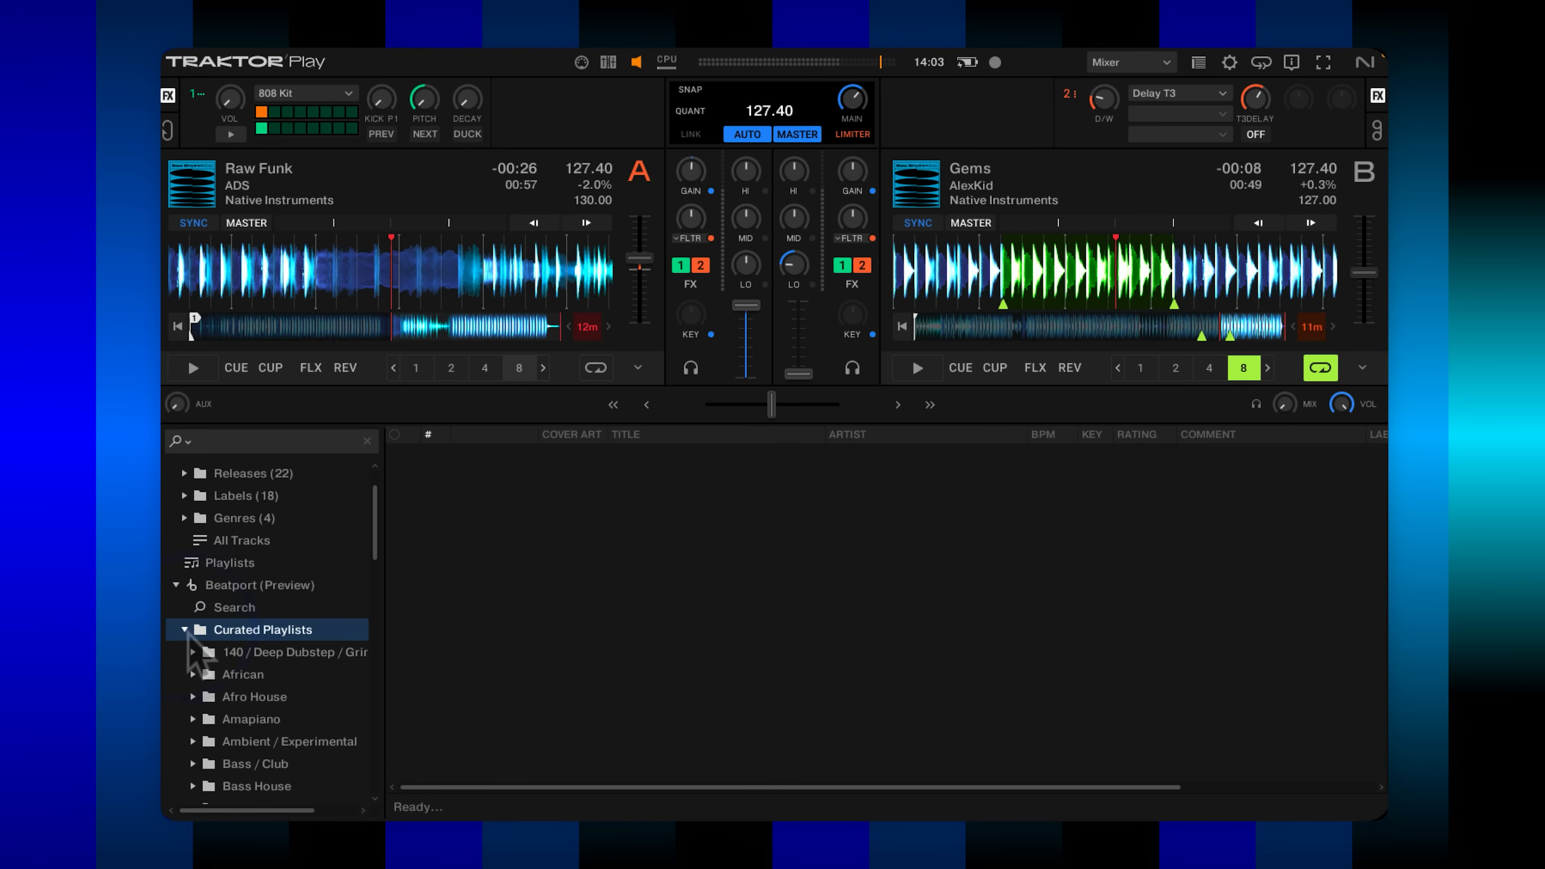
{"action": "left_click", "coordinate": [192, 652]}
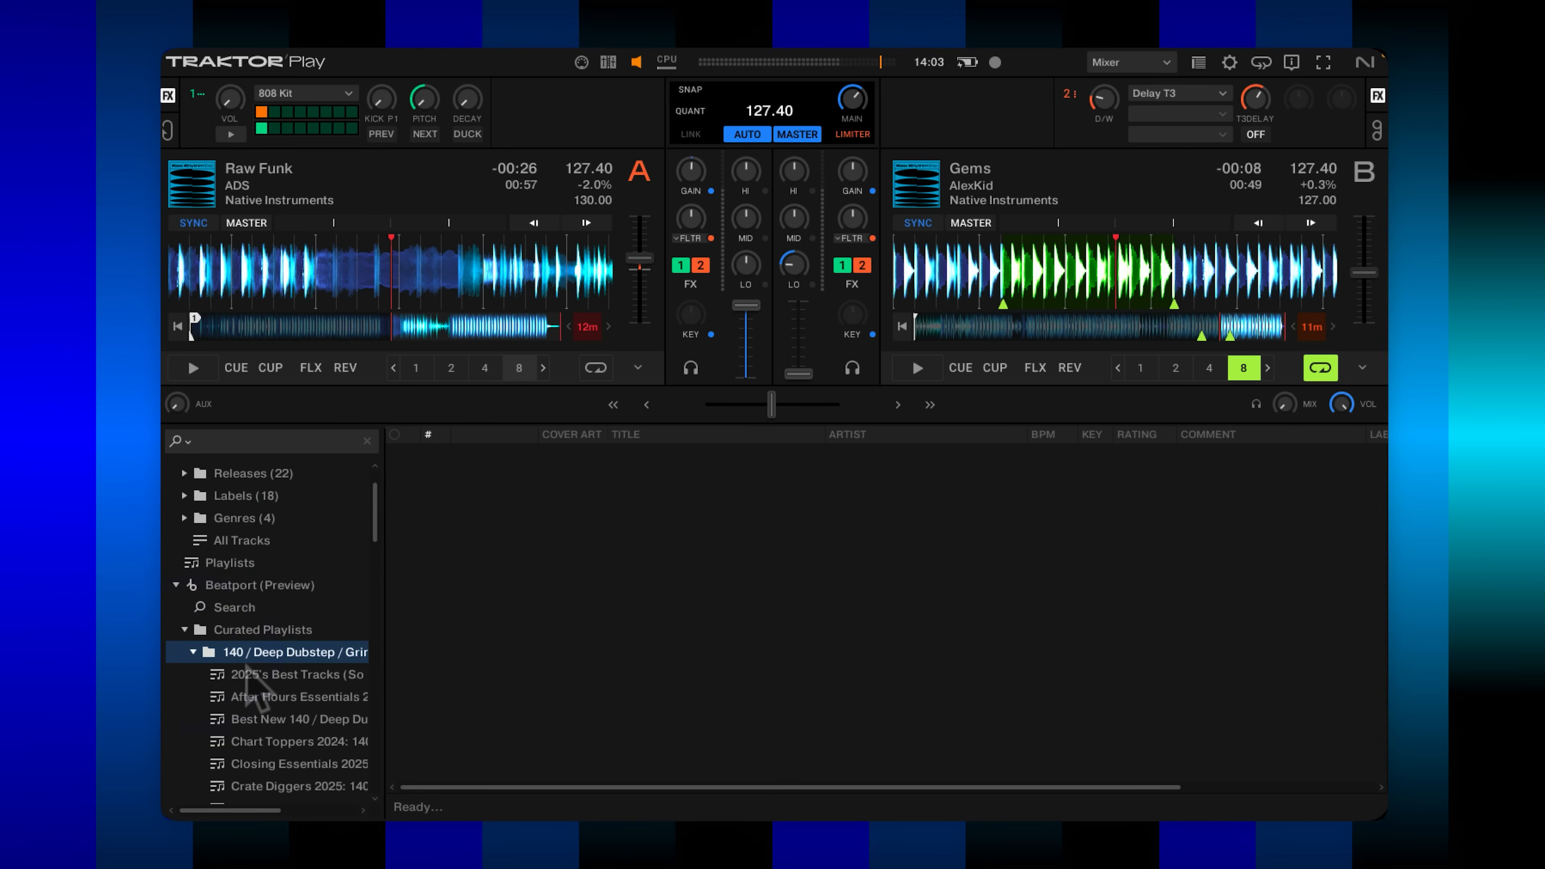
{"action": "left_click", "coordinate": [255, 674]}
{"action": "scroll", "coordinate": [257, 673], "scroll_direction": "down", "scroll_amount": 5}
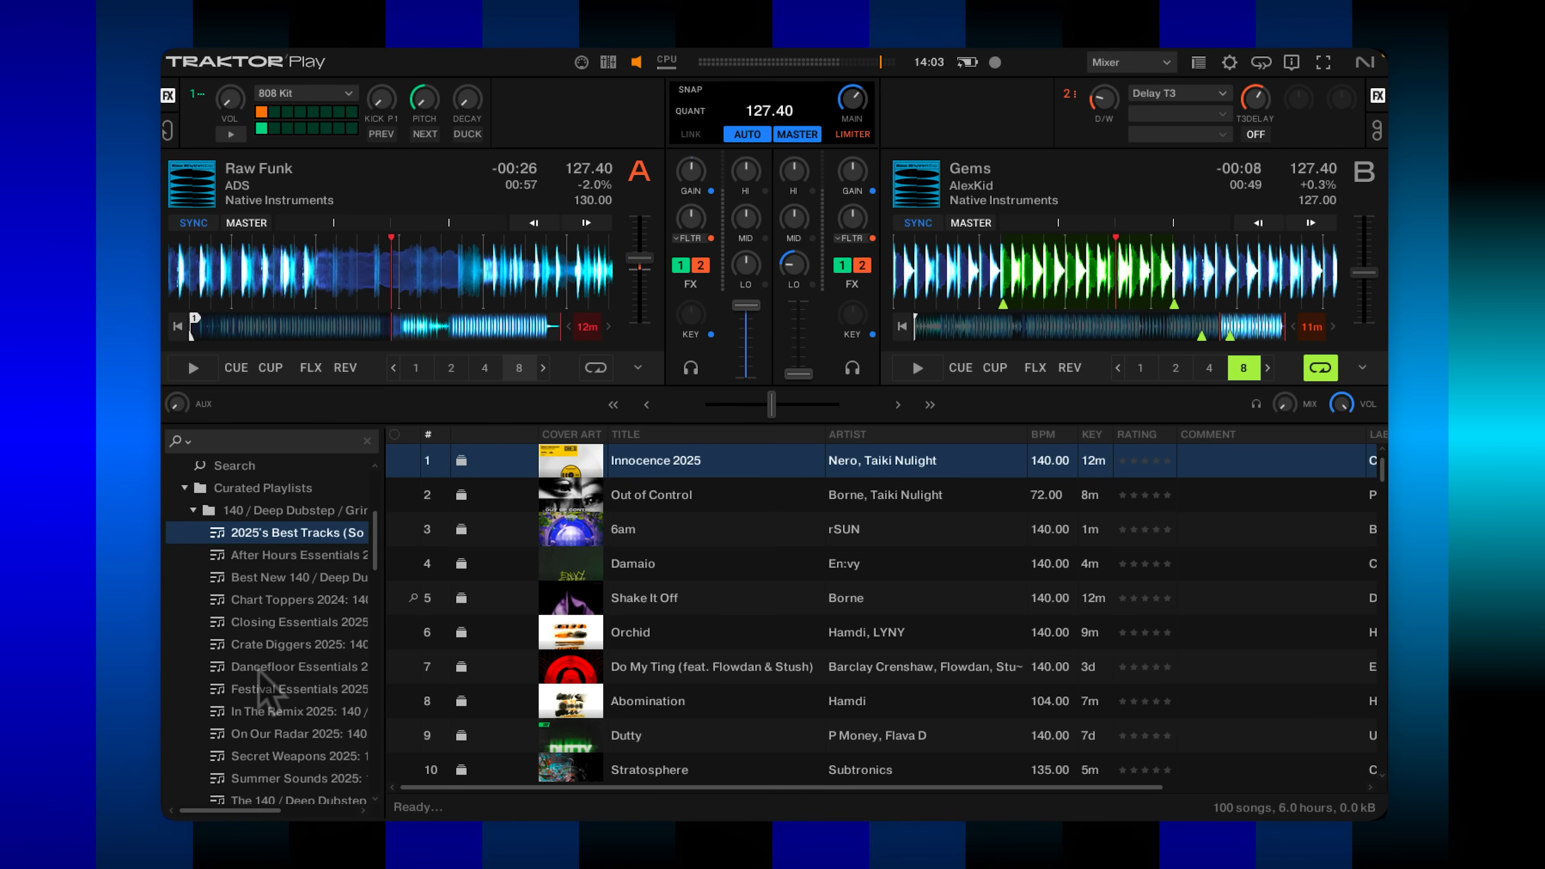
{"action": "scroll", "coordinate": [258, 669], "scroll_direction": "down", "scroll_amount": 5}
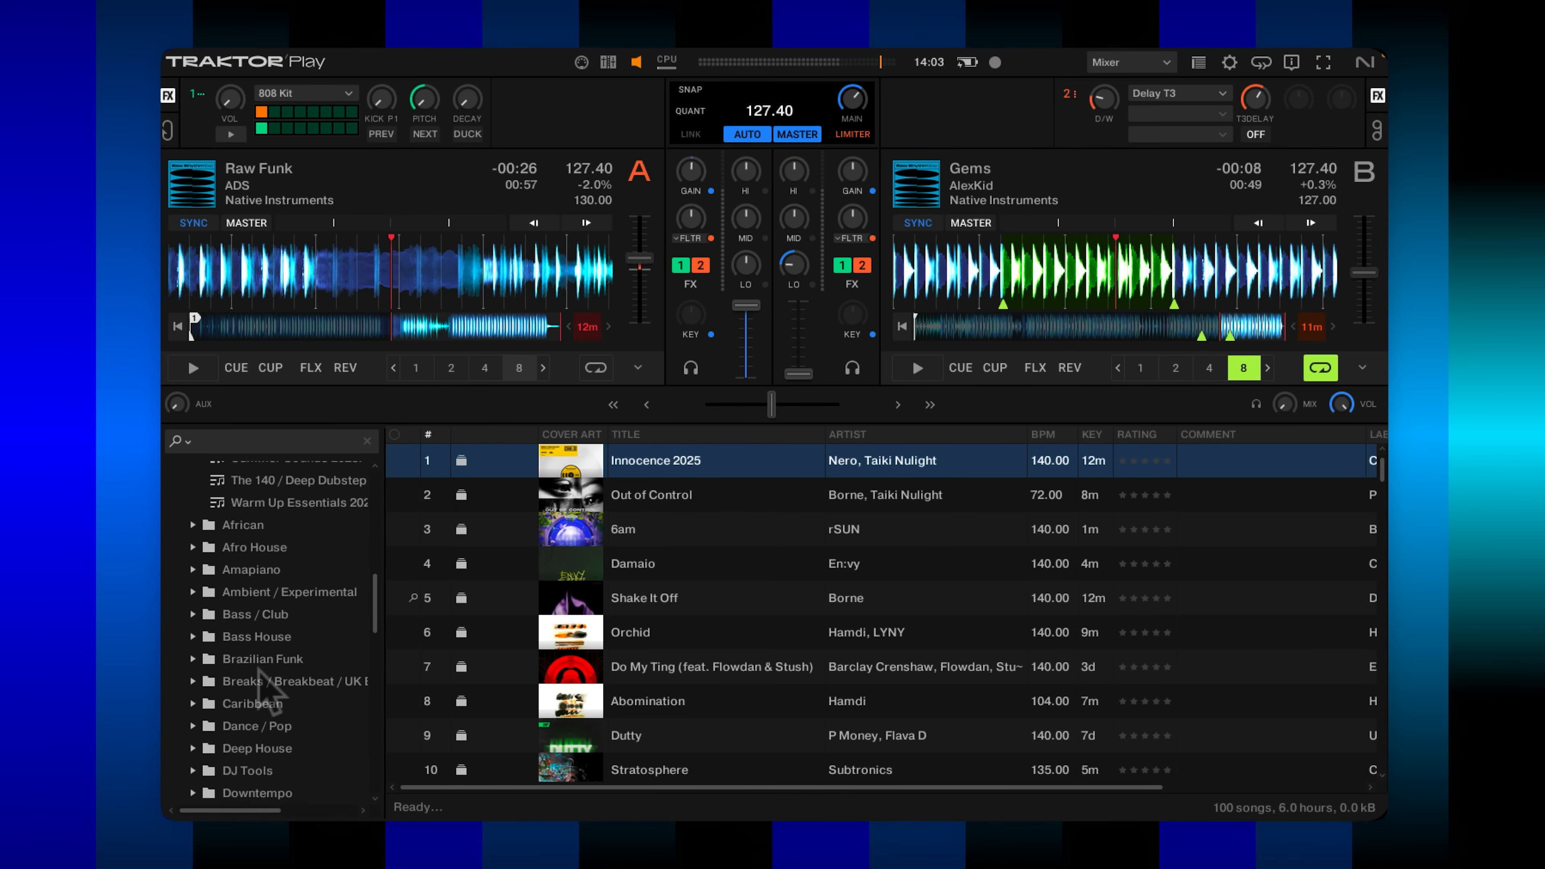
{"action": "scroll", "coordinate": [259, 679], "scroll_direction": "down", "scroll_amount": 10}
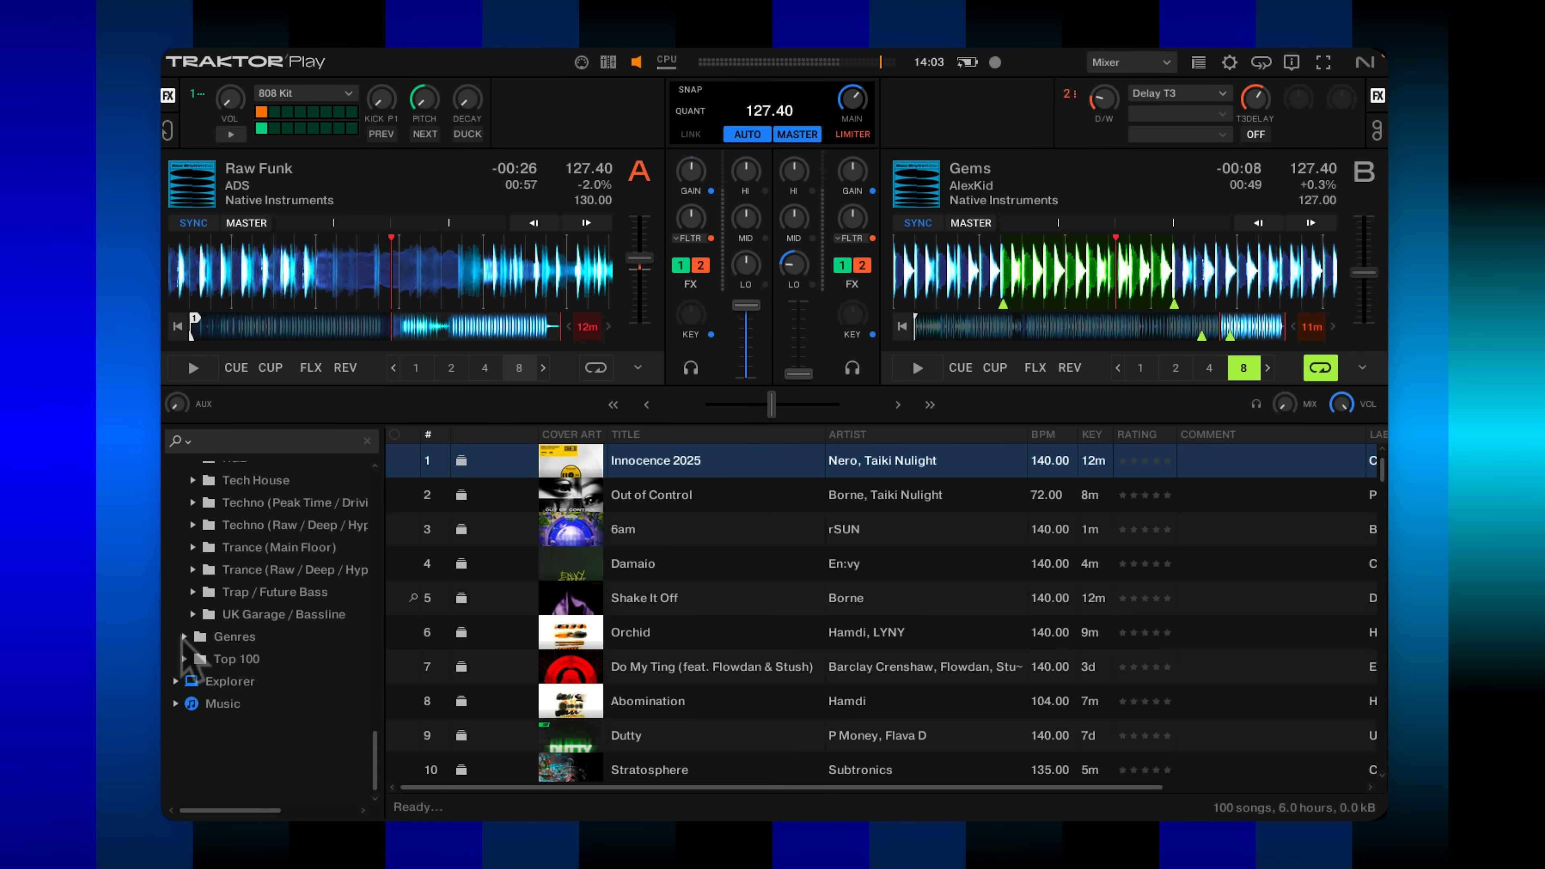
View Beatport's Top 100 Bass / Club chart, and collapse the Top 100 and Curated Playlists folders
{"action": "left_click", "coordinate": [185, 658]}
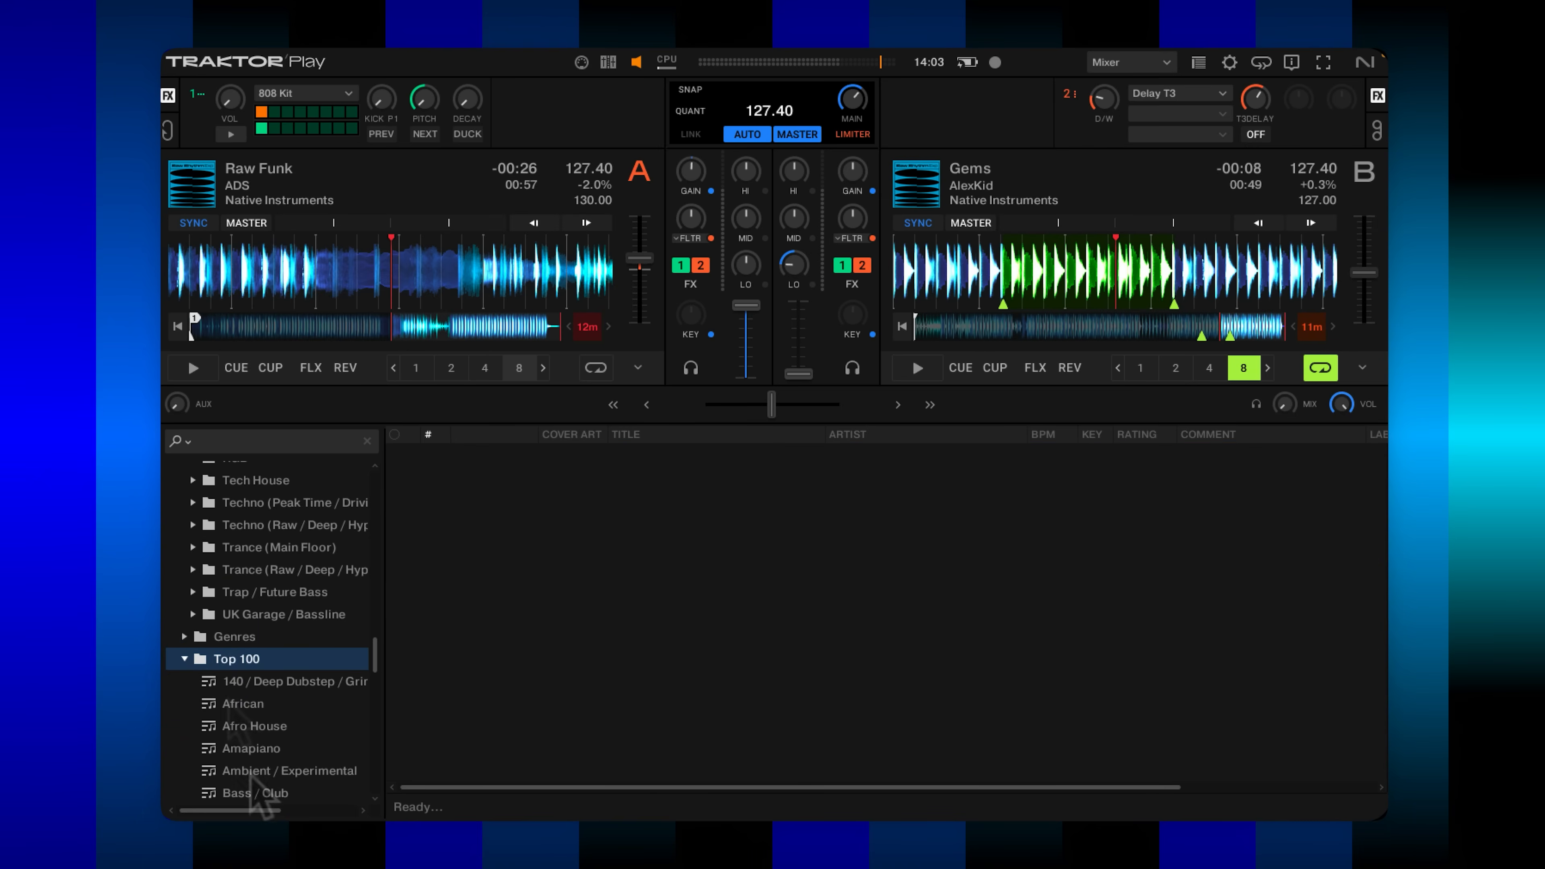
{"action": "left_click", "coordinate": [256, 792]}
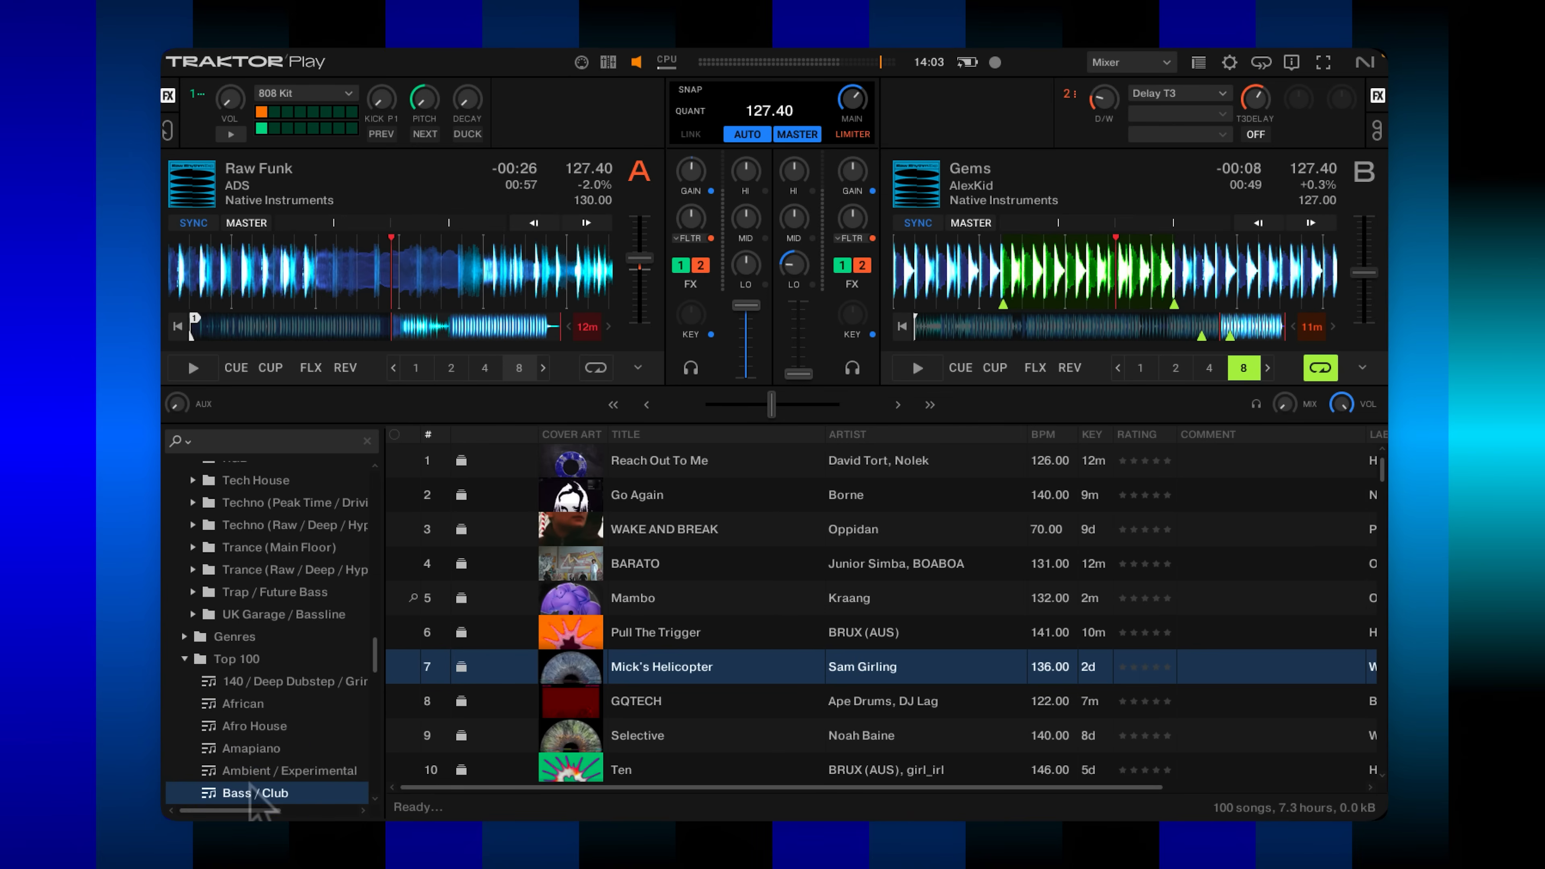
{"action": "left_click", "coordinate": [184, 659]}
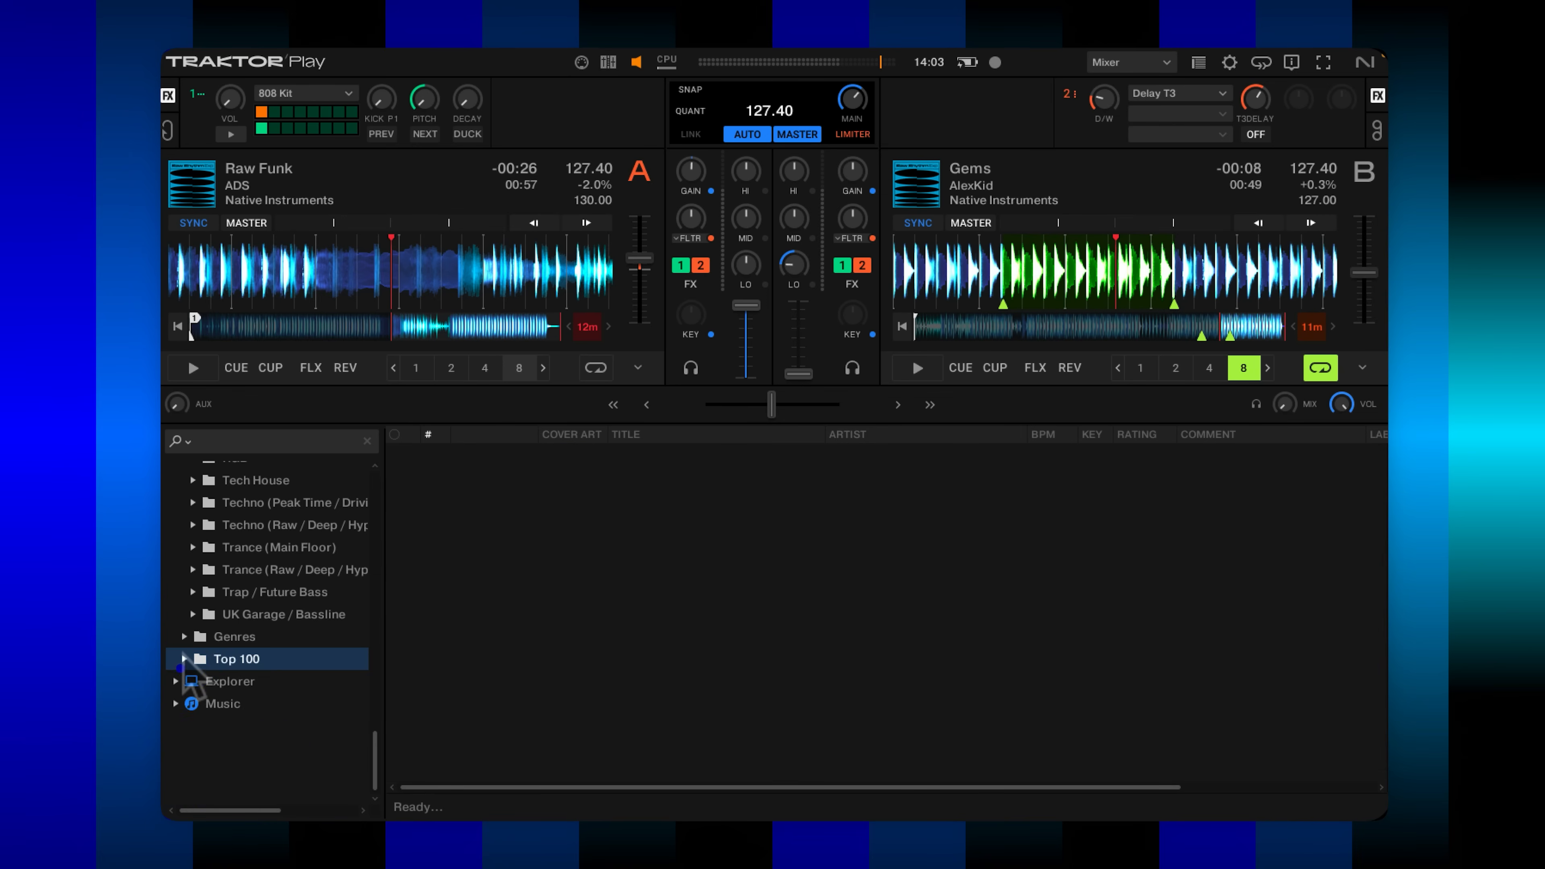
{"action": "scroll", "coordinate": [183, 656], "scroll_direction": "up", "scroll_amount": 15}
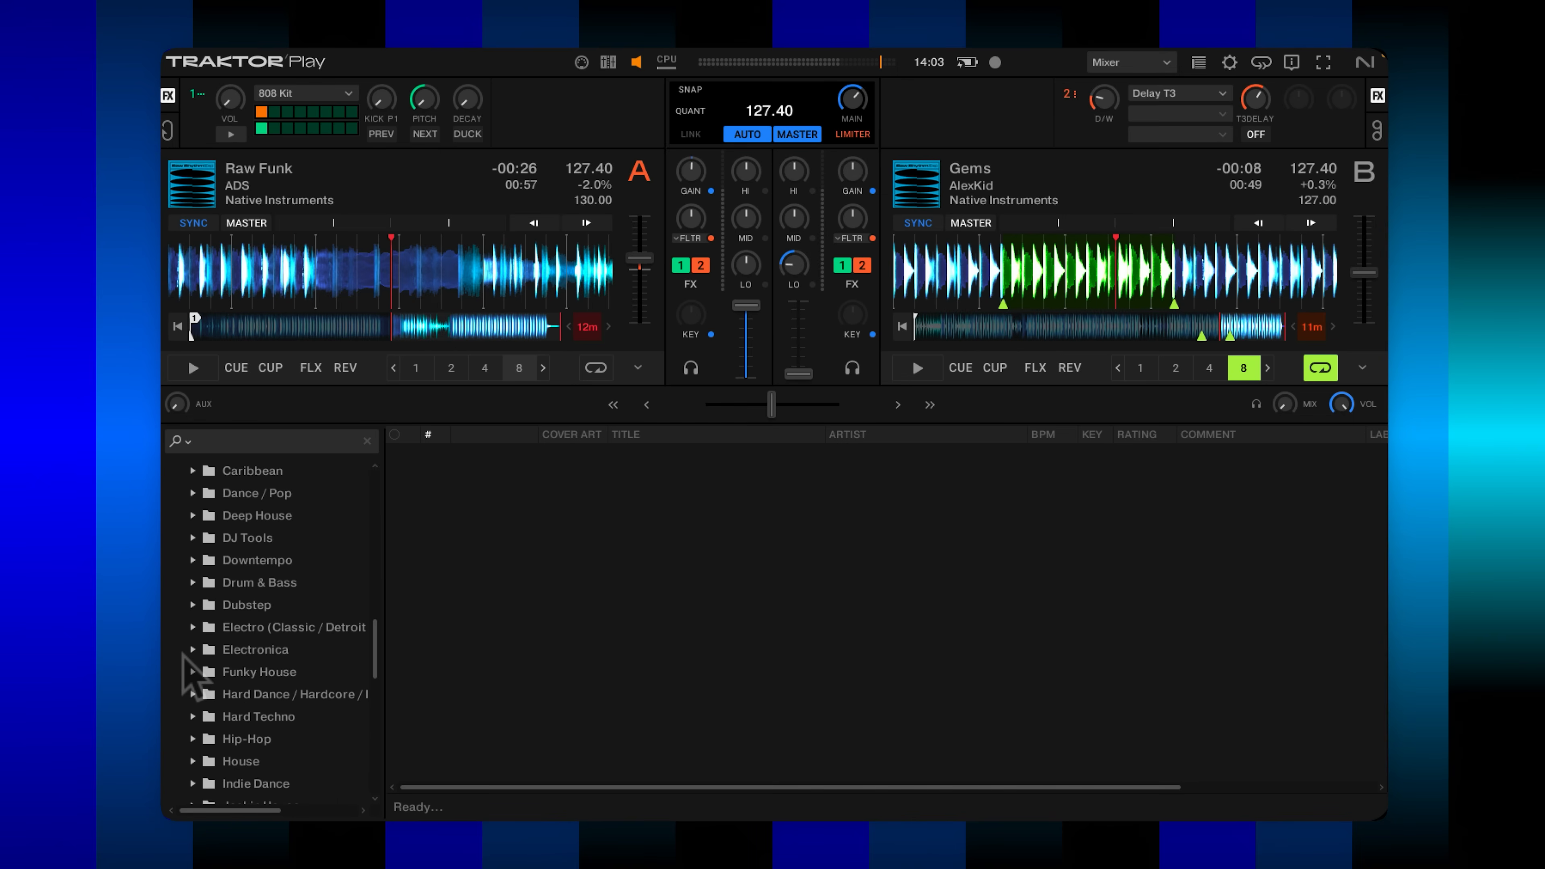
{"action": "scroll", "coordinate": [183, 654], "scroll_direction": "up", "scroll_amount": 7}
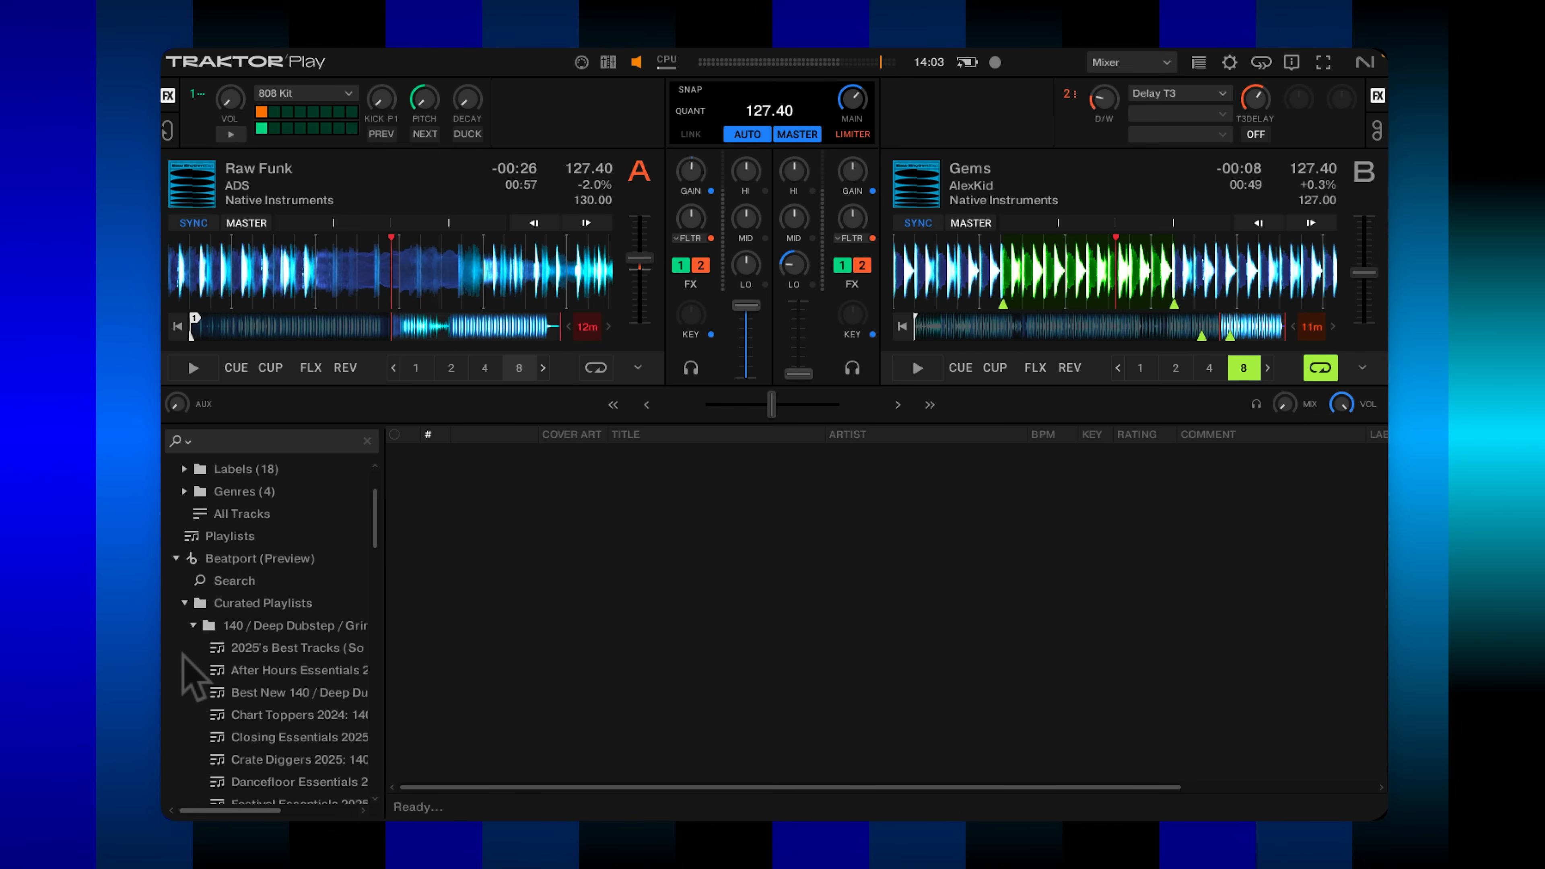
{"action": "left_click", "coordinate": [184, 647]}
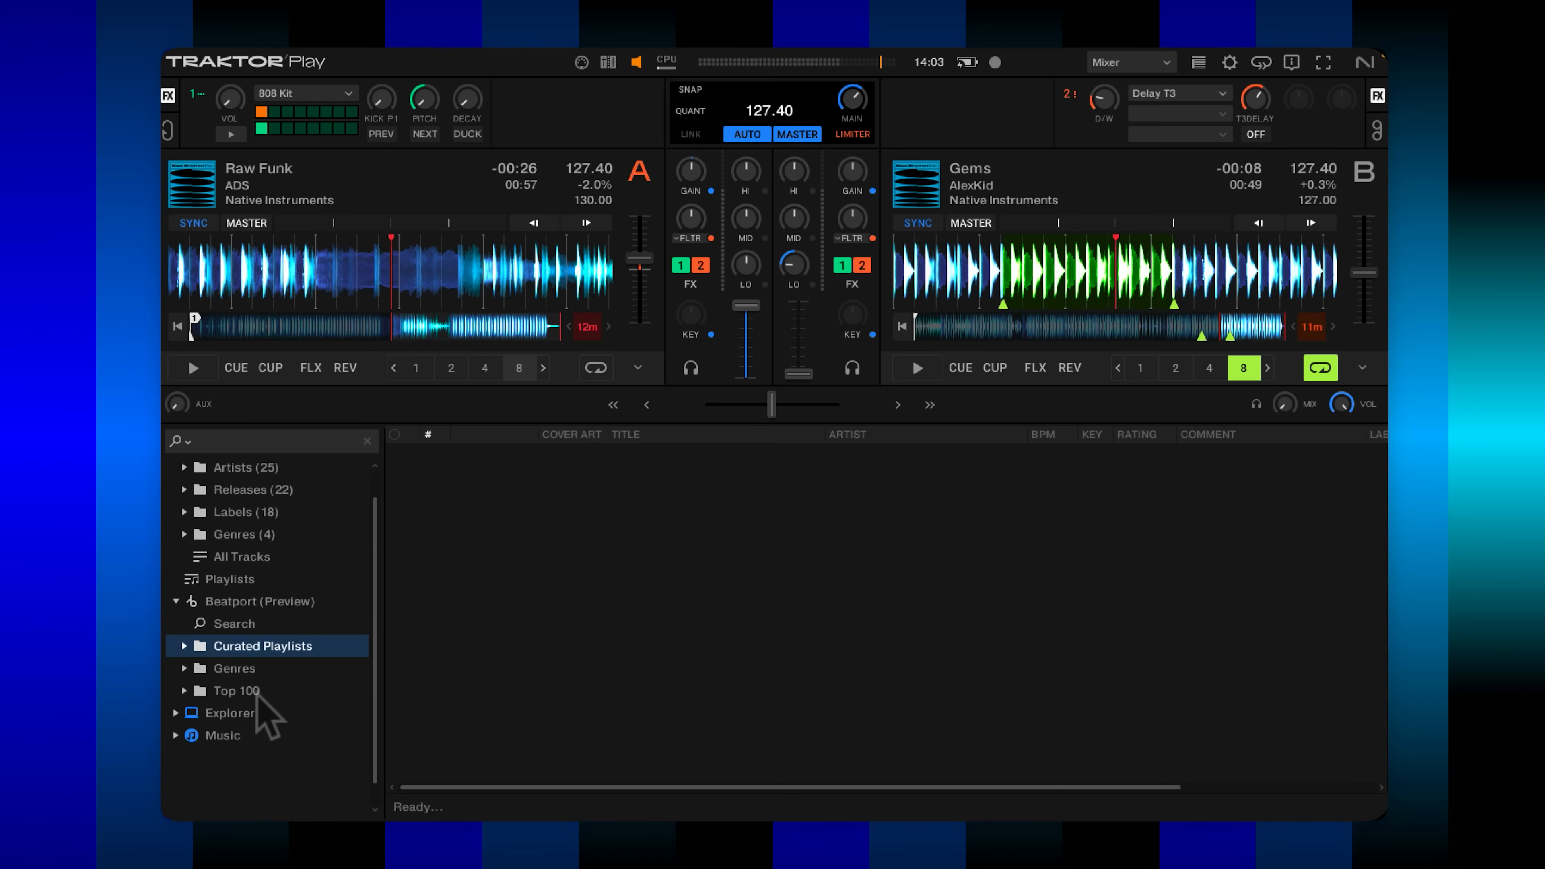
Expand the Explorer to view the Demo Content tracks and check the Music Folders and connected drives
{"action": "left_click", "coordinate": [193, 713]}
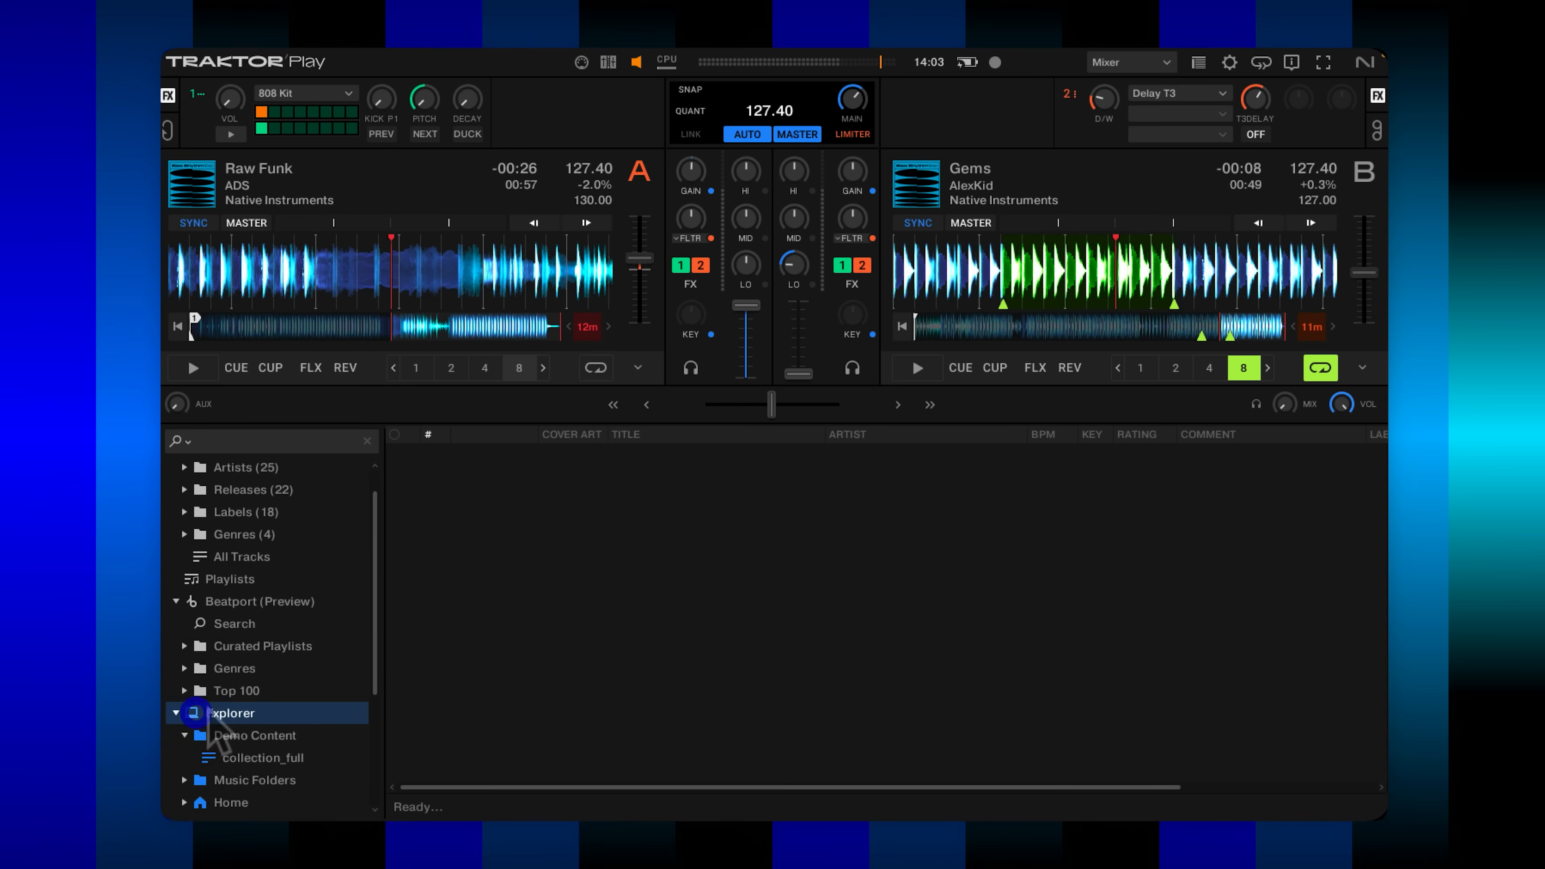
{"action": "scroll", "coordinate": [265, 697], "scroll_direction": "down", "scroll_amount": 3}
{"action": "left_click", "coordinate": [265, 670]}
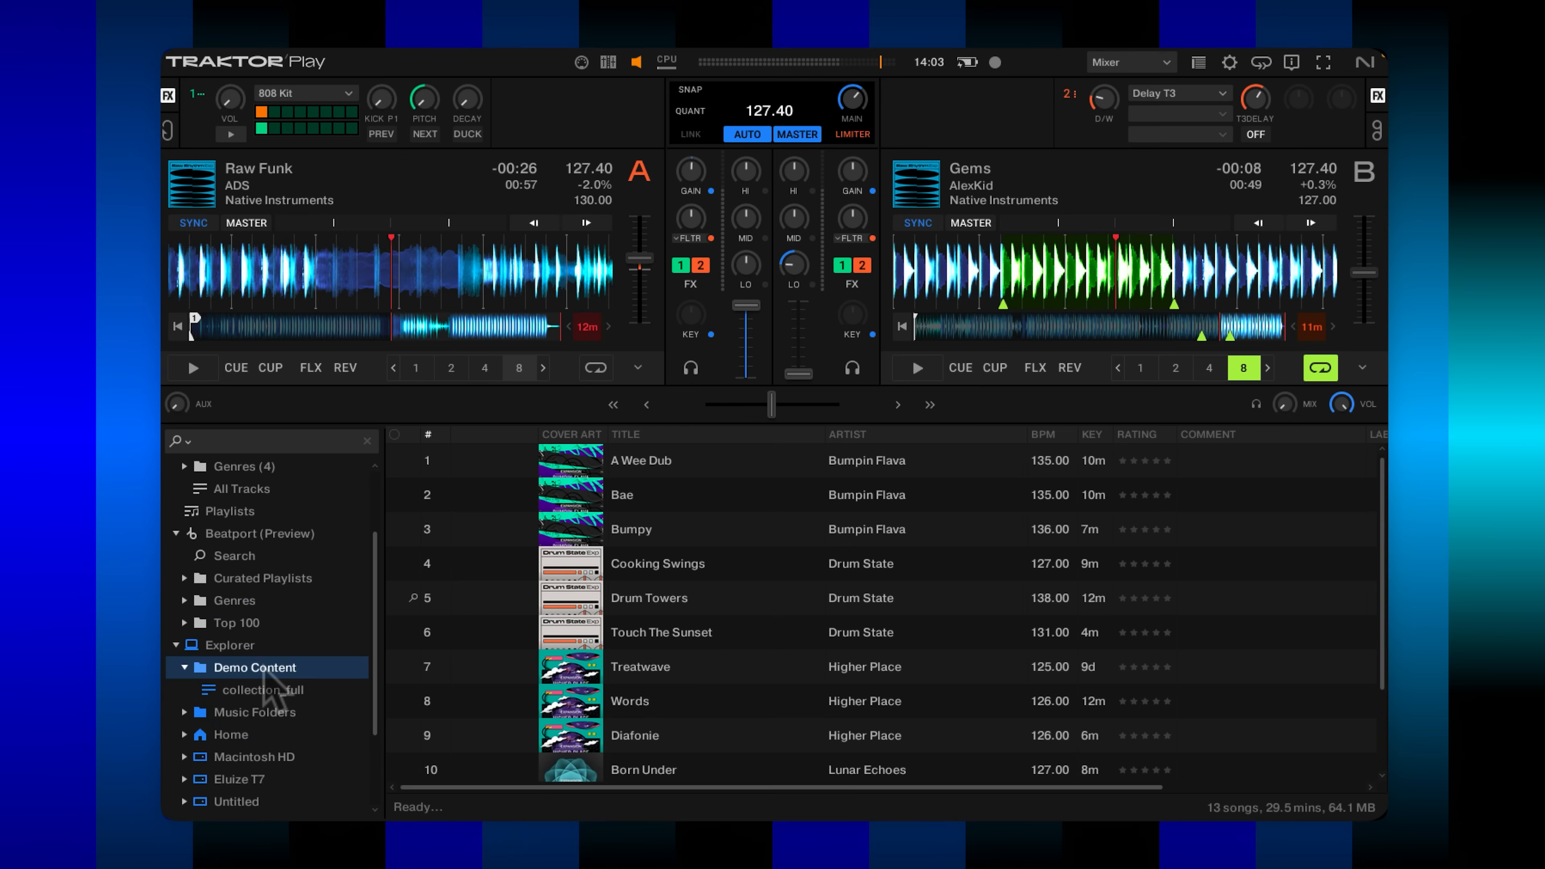
{"action": "scroll", "coordinate": [266, 685], "scroll_direction": "down", "scroll_amount": 2}
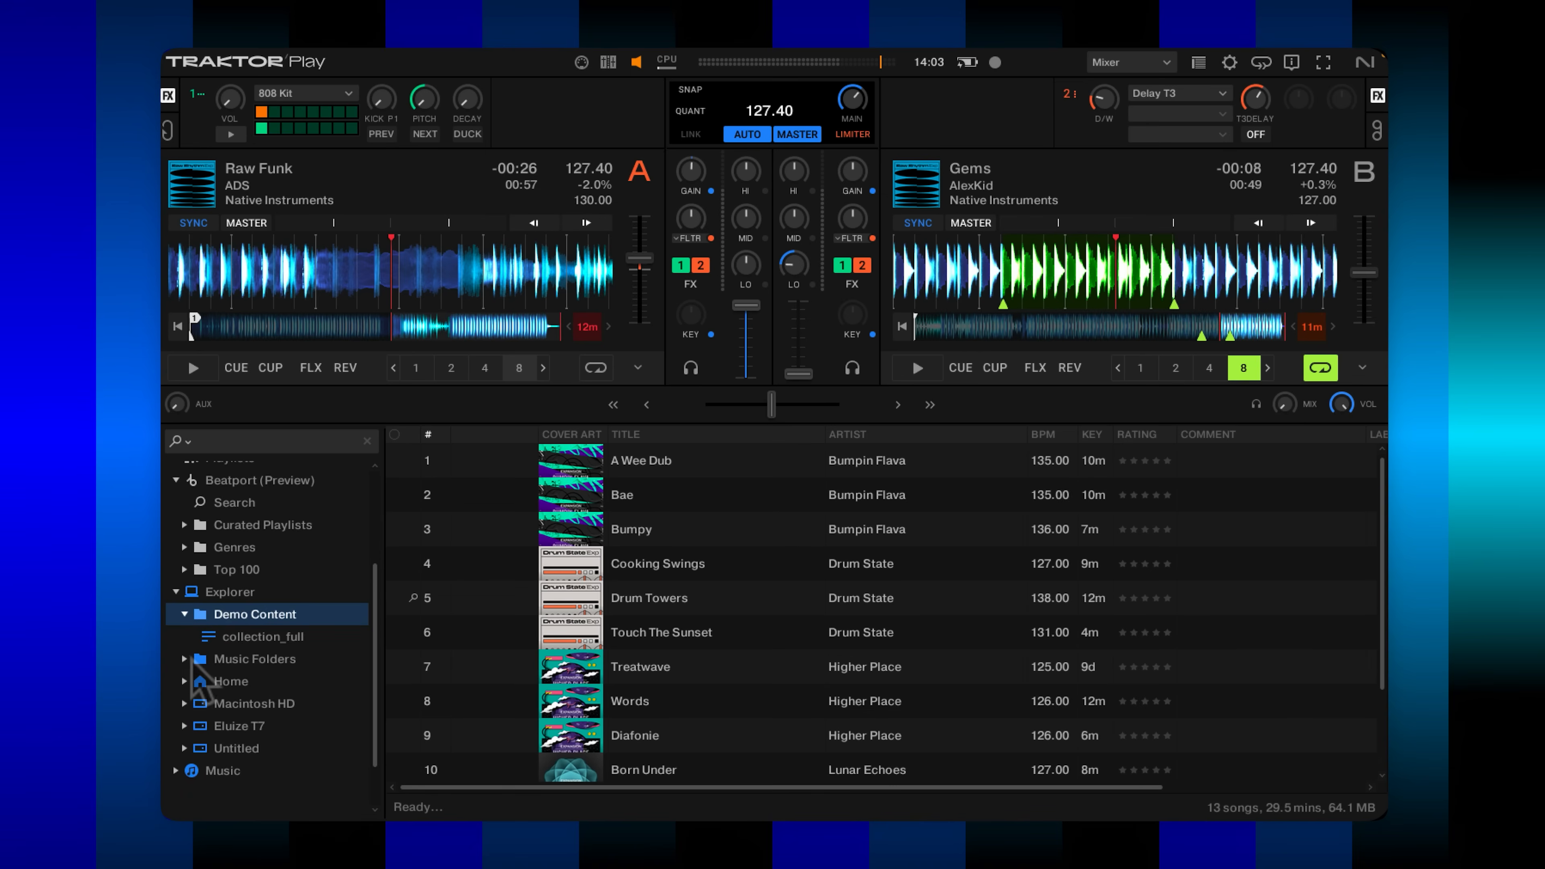
{"action": "left_click", "coordinate": [186, 662]}
{"action": "left_click", "coordinate": [183, 659]}
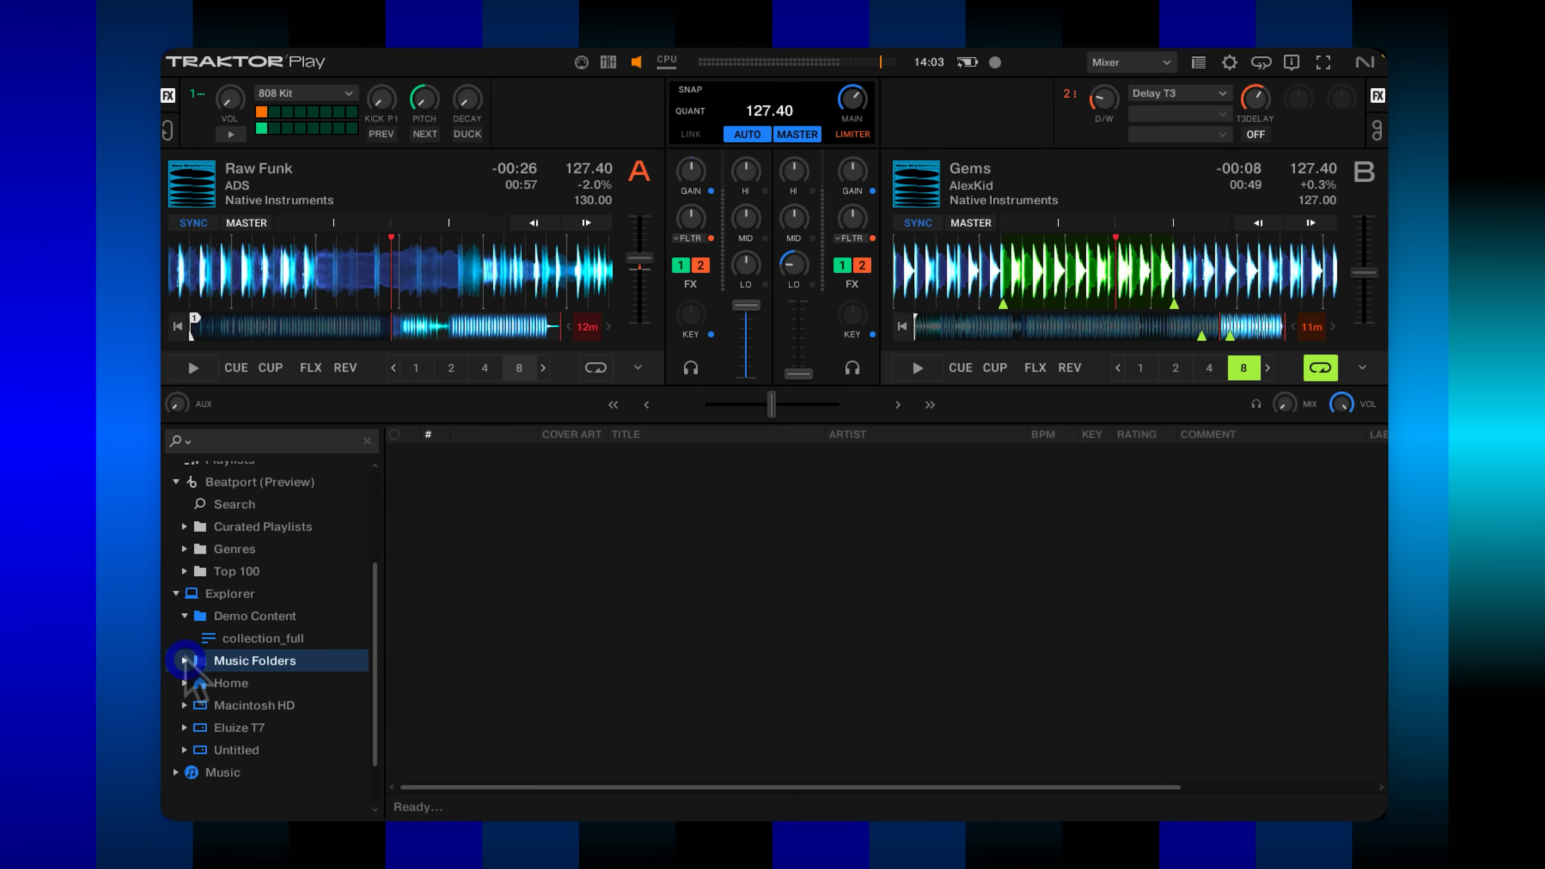
{"action": "scroll", "coordinate": [195, 658], "scroll_direction": "down", "scroll_amount": 3}
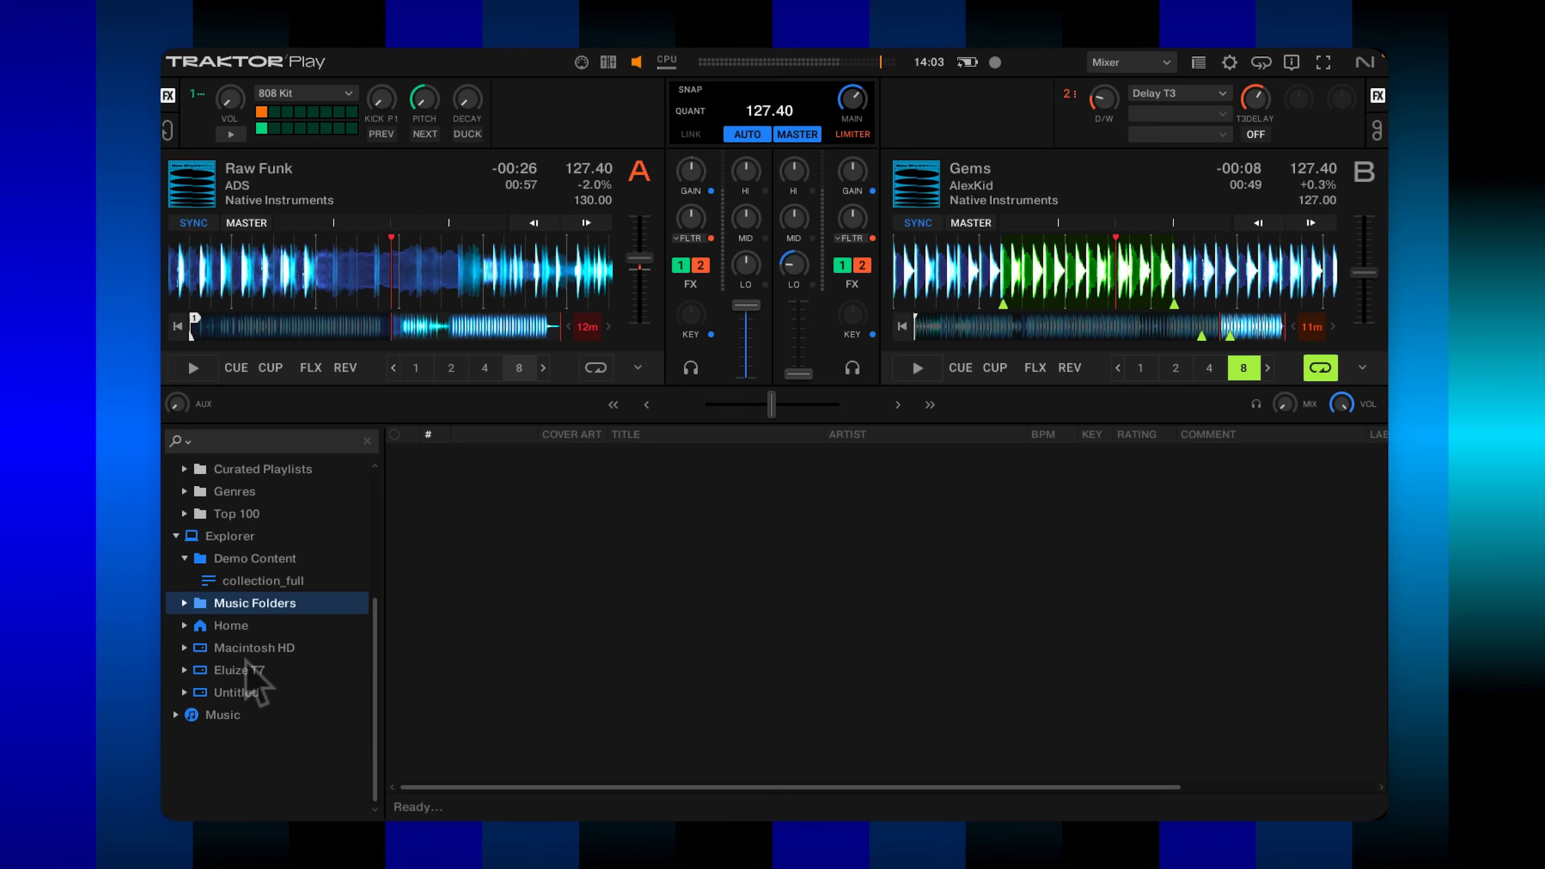
Expand the Music library and browse its SETLISTS folder and the Sets subfolder's yearly folders
{"action": "left_click", "coordinate": [175, 716]}
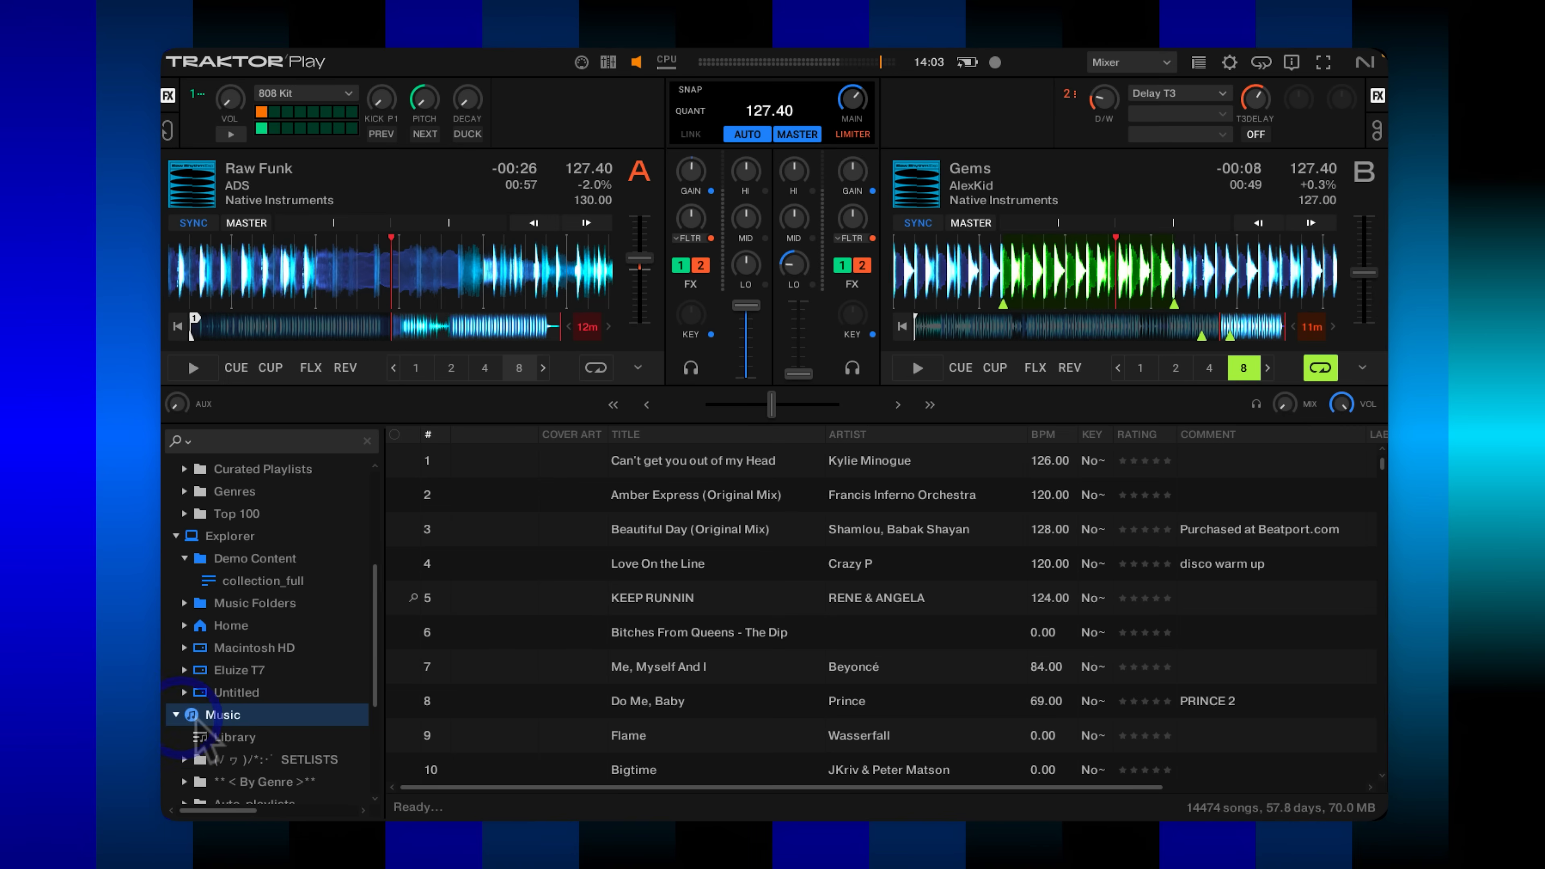
{"action": "scroll", "coordinate": [195, 725], "scroll_direction": "down", "scroll_amount": 3}
{"action": "left_click", "coordinate": [200, 695]}
{"action": "scroll", "coordinate": [201, 693], "scroll_direction": "down", "scroll_amount": 7}
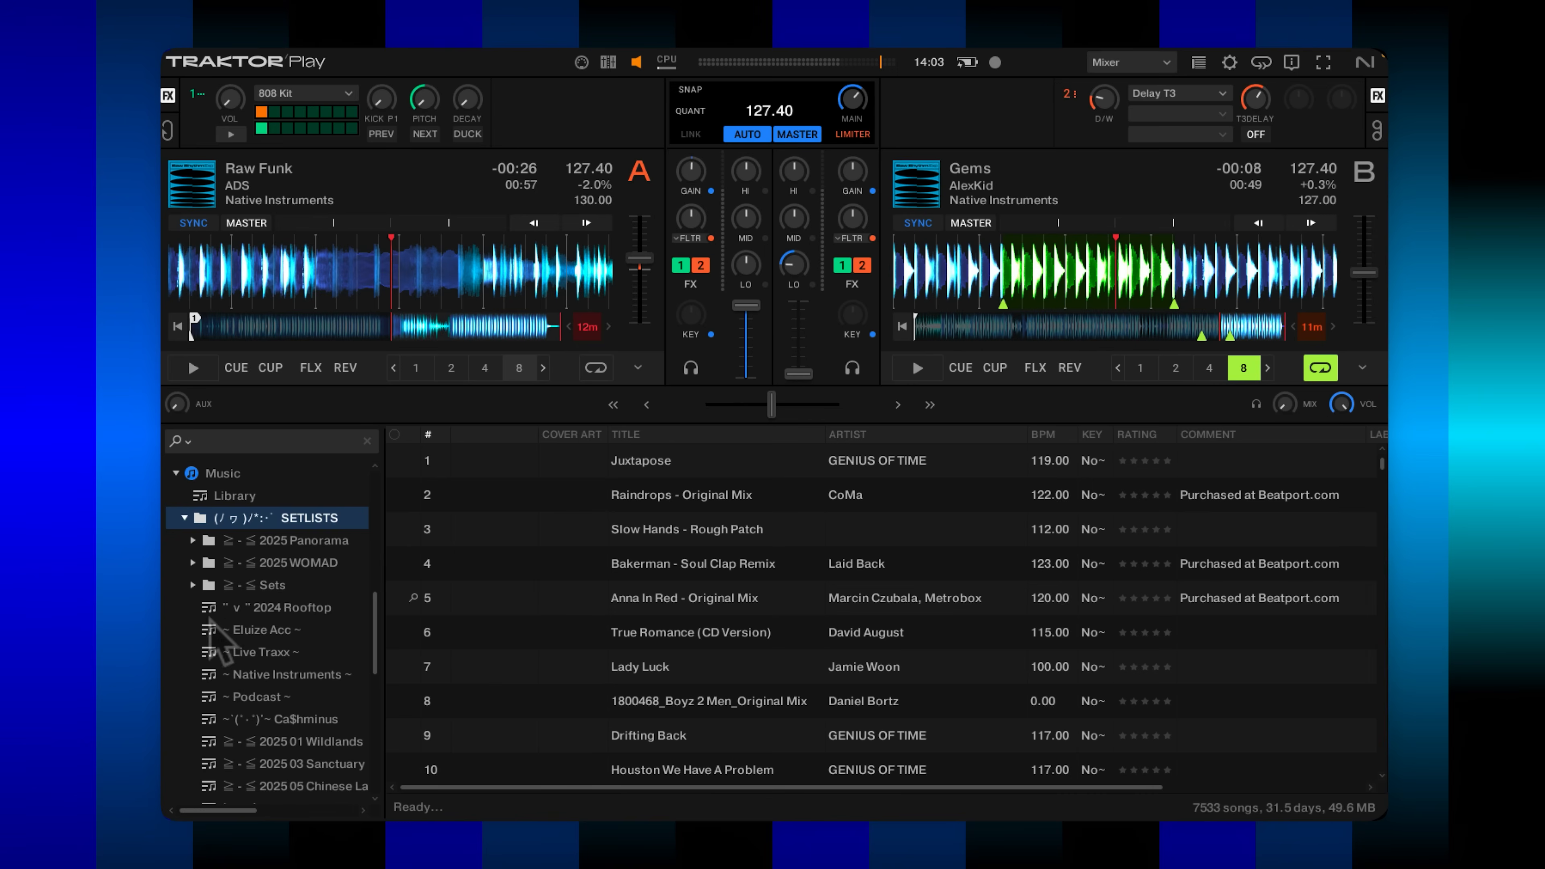
{"action": "left_click", "coordinate": [196, 587]}
{"action": "scroll", "coordinate": [251, 609], "scroll_direction": "down", "scroll_amount": 7}
{"action": "scroll", "coordinate": [262, 606], "scroll_direction": "down", "scroll_amount": 9}
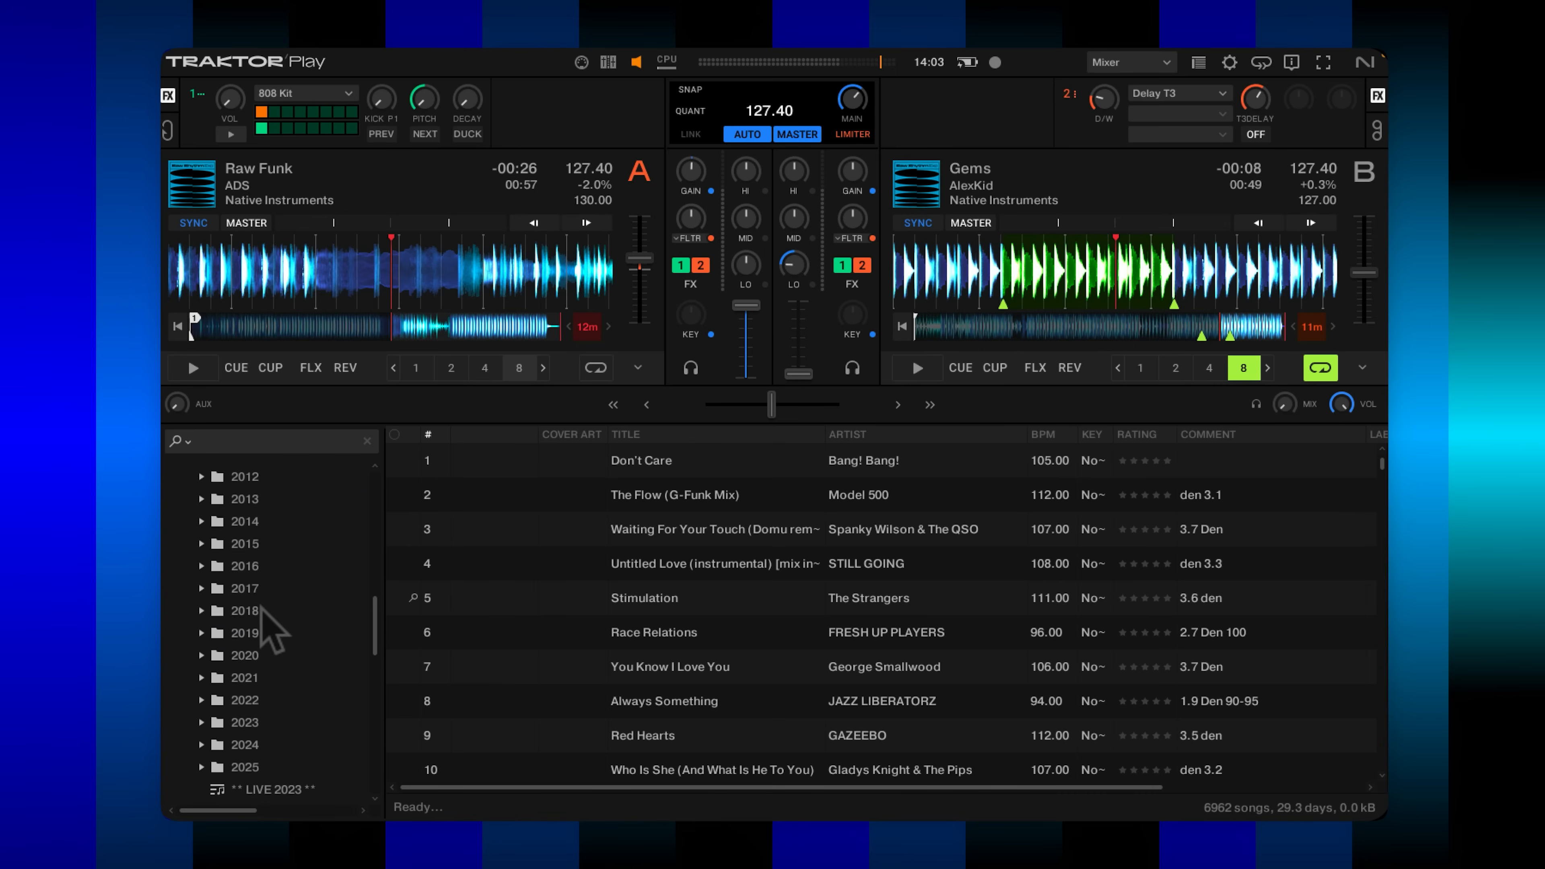